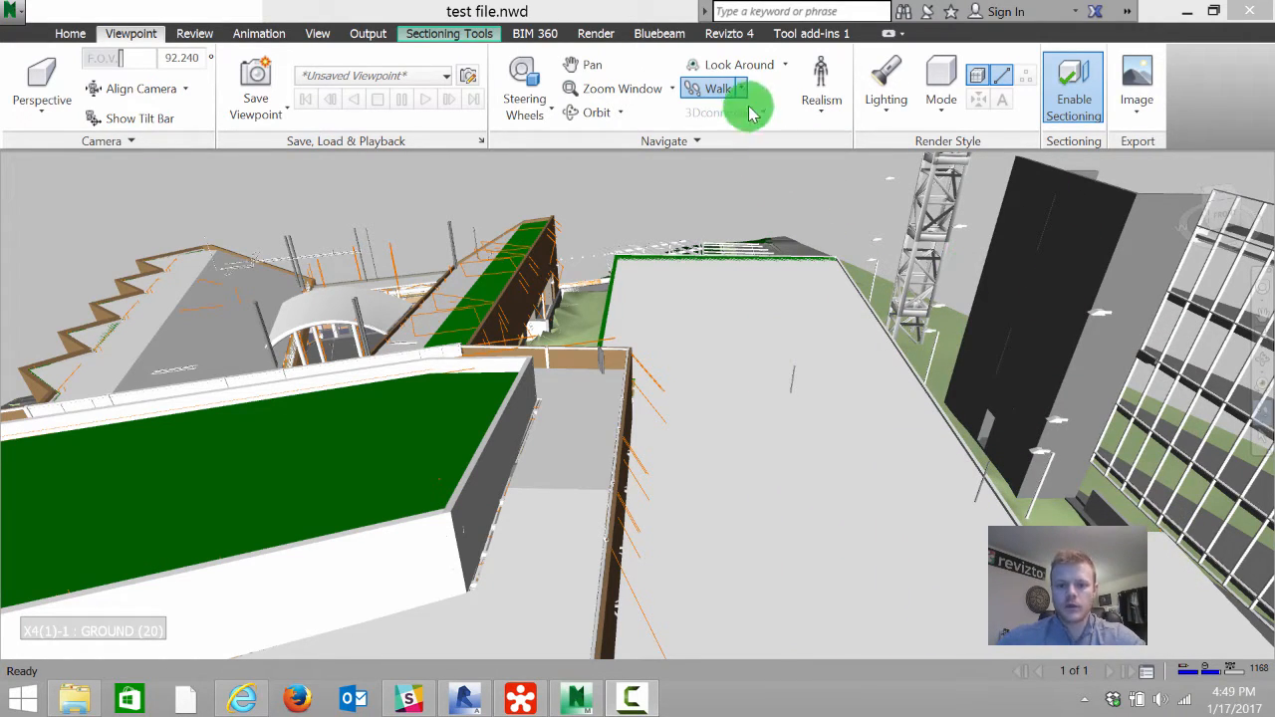
- Review the existing clash tests and their results in Clash Detective, and close it
{"action": "left_click", "coordinate": [68, 34]}
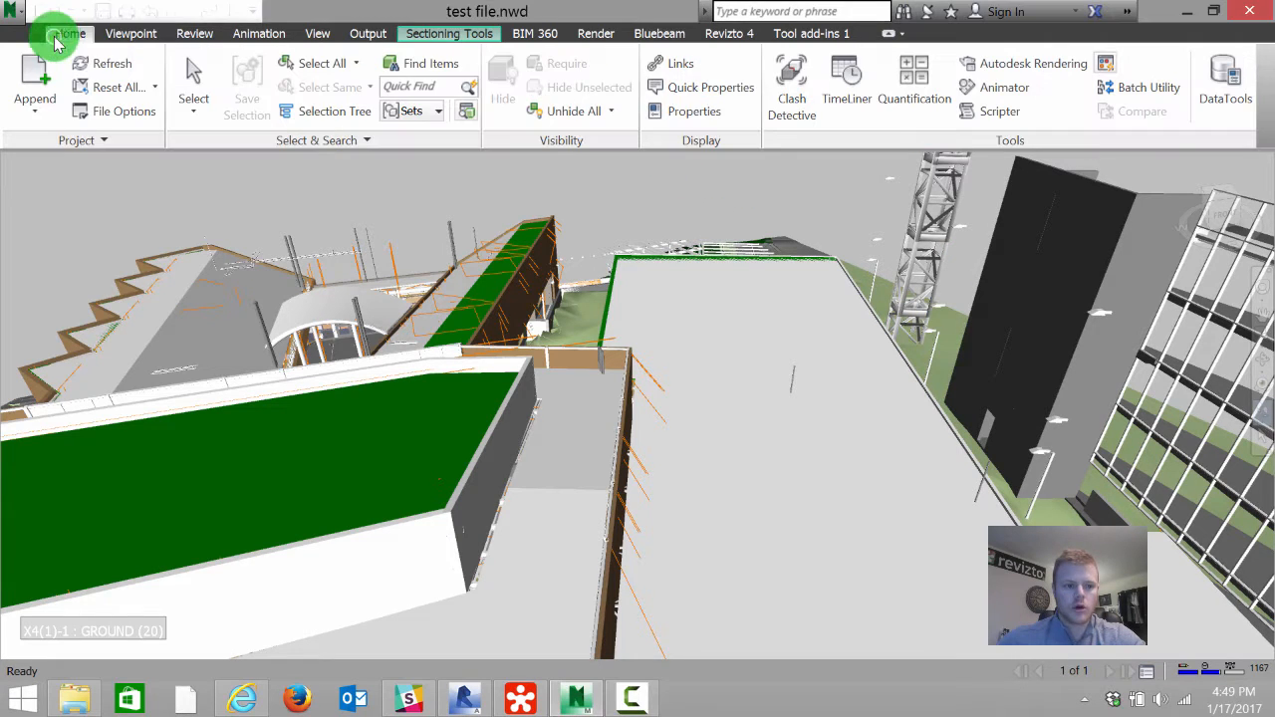
{"action": "left_click", "coordinate": [789, 82]}
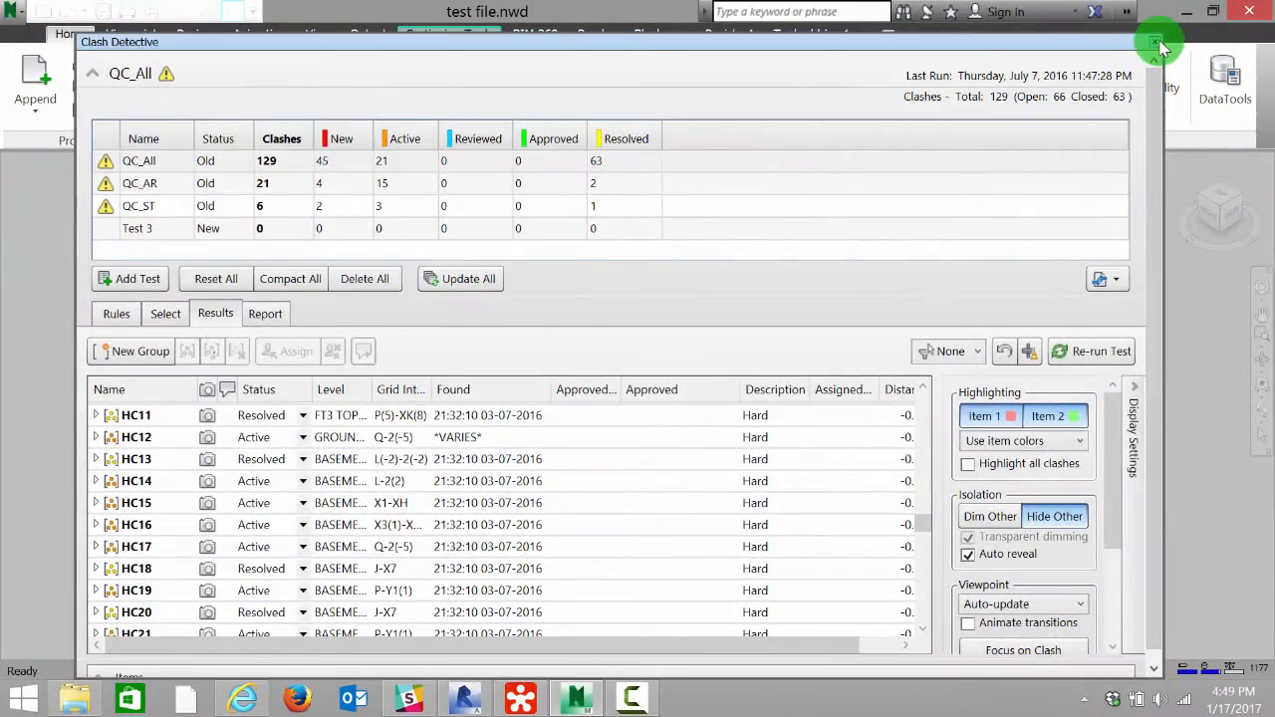
{"action": "left_click", "coordinate": [1156, 42]}
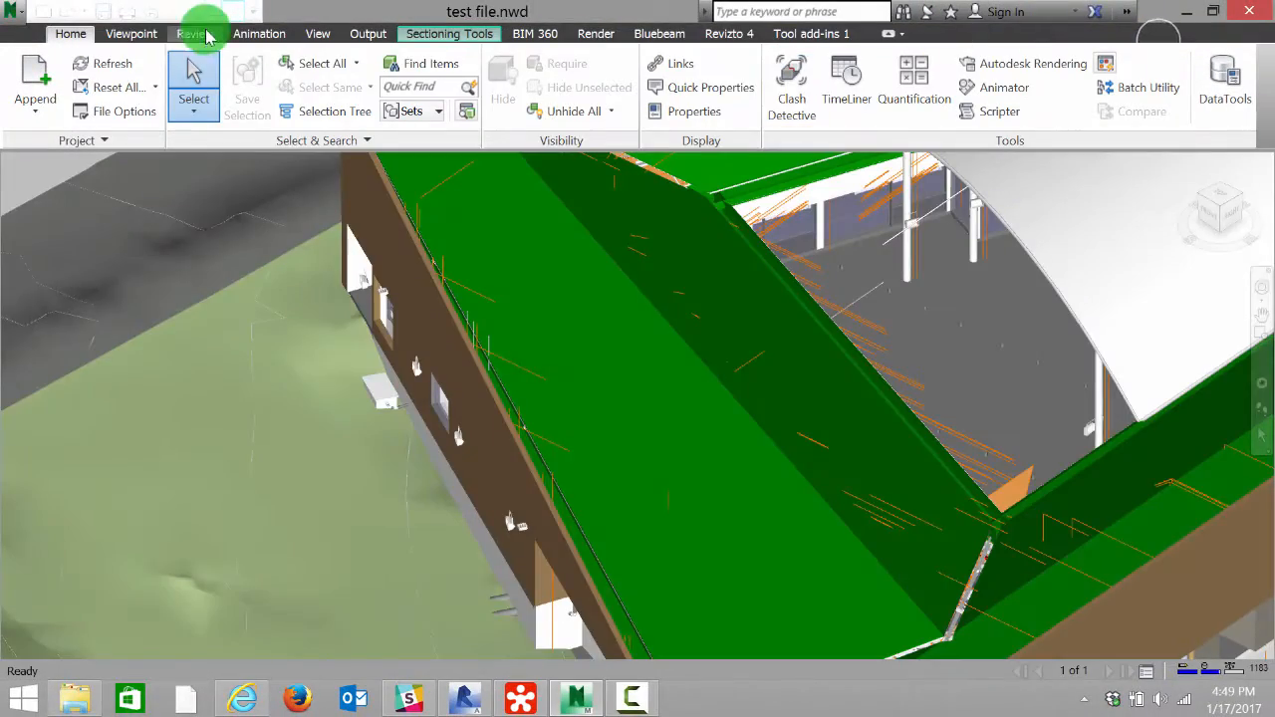
- Start a clash export to the Revizto Issue Tracker and bring the export window to the front
{"action": "left_click", "coordinate": [737, 33]}
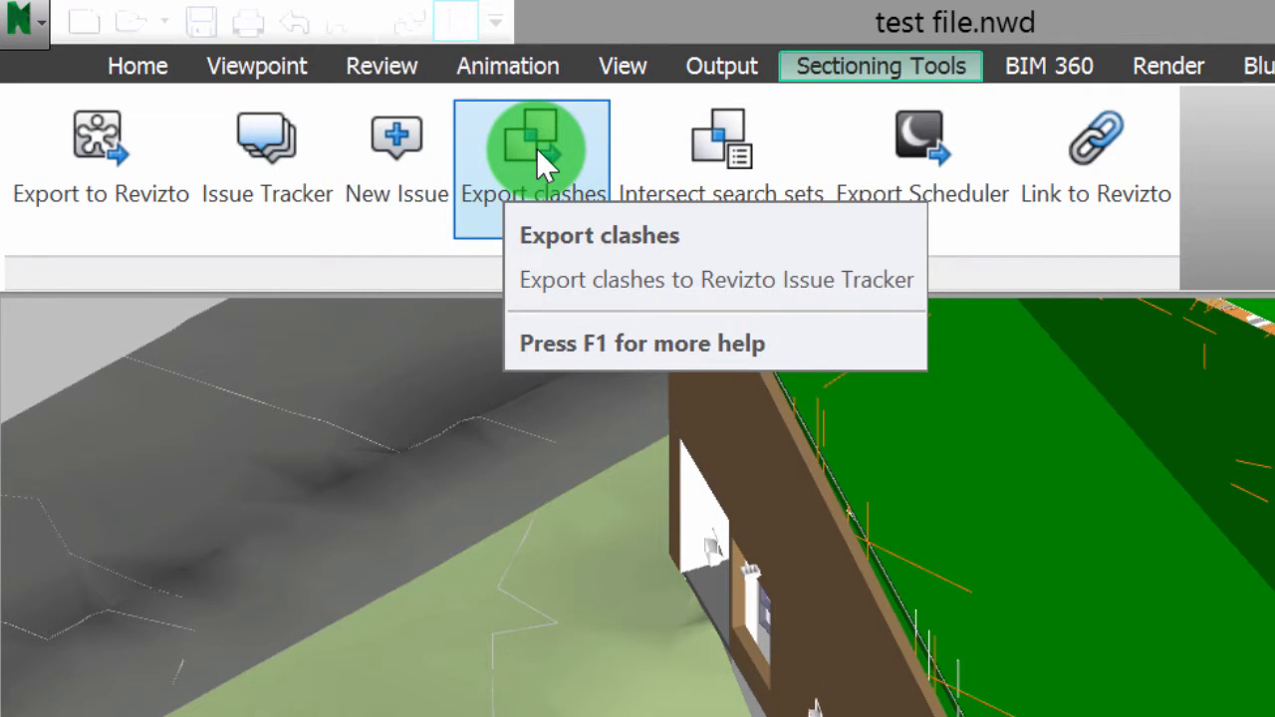
{"action": "left_click", "coordinate": [538, 149]}
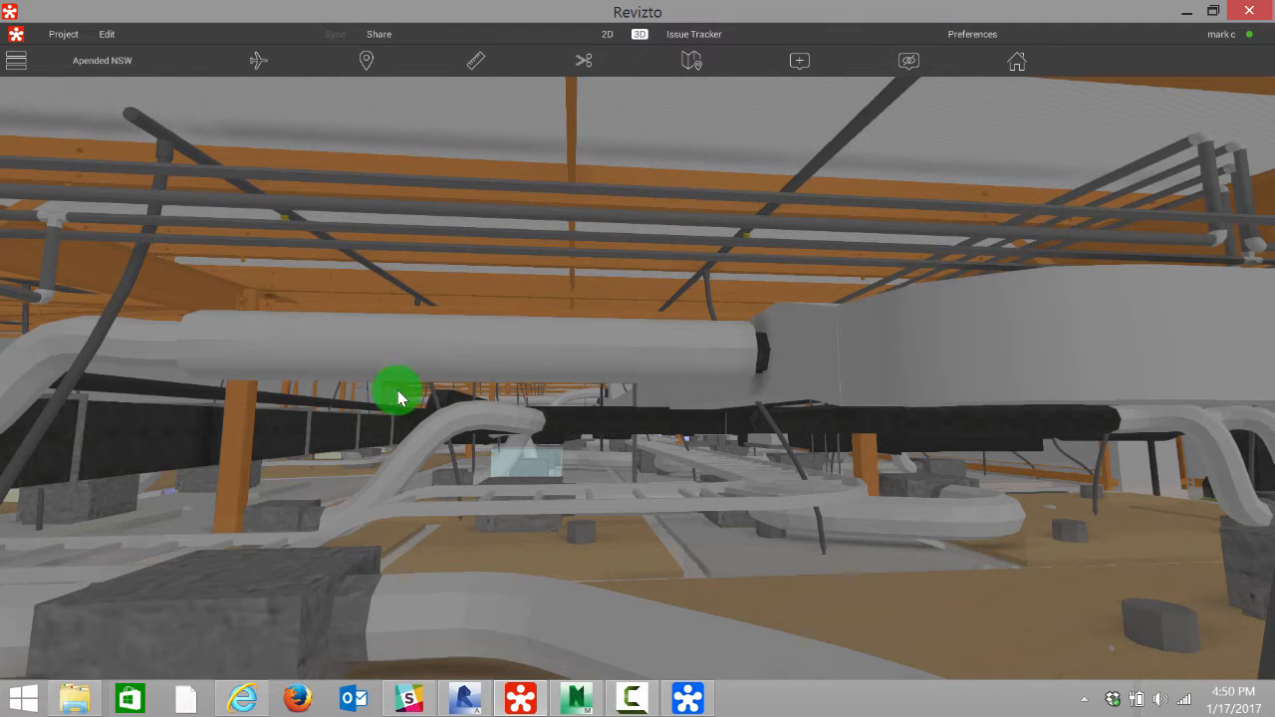
{"action": "left_click", "coordinate": [687, 698]}
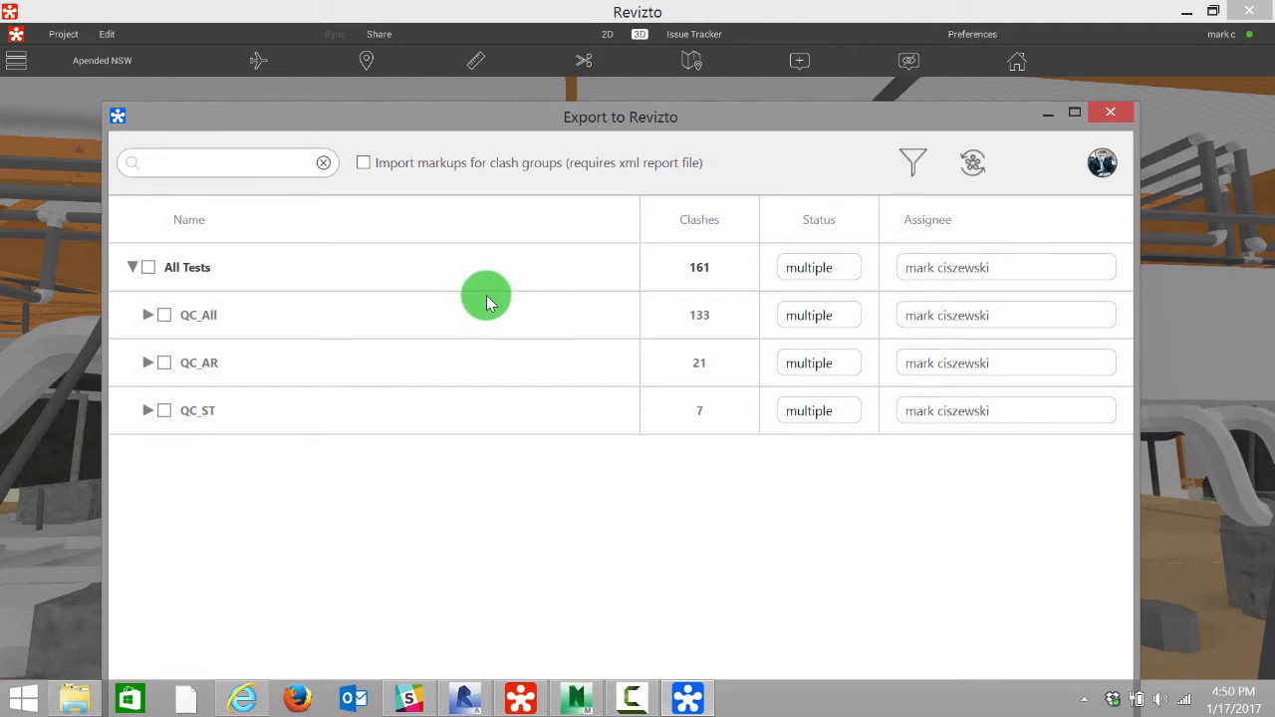
- Select only the QC_AR clash test in the maximized export window and export it to Revizto
{"action": "left_click_drag", "start_coordinate": [434, 117], "coordinate": [443, 68]}
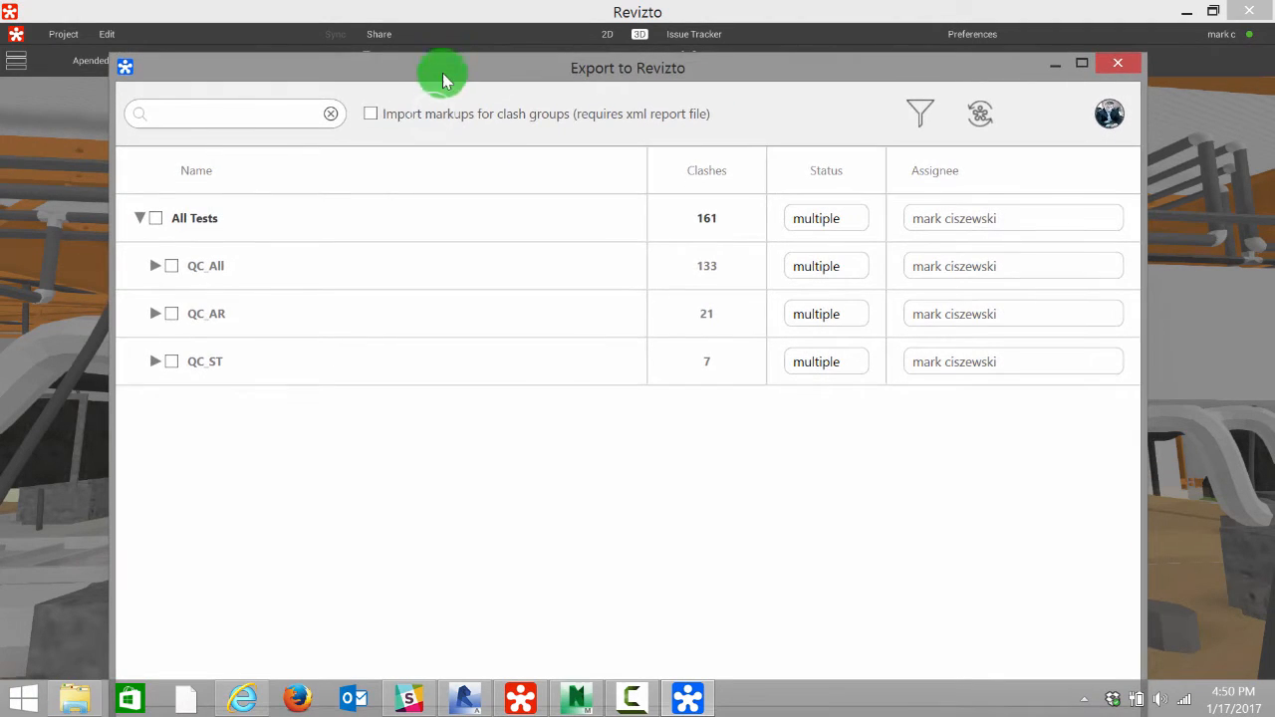
{"action": "left_click", "coordinate": [155, 266]}
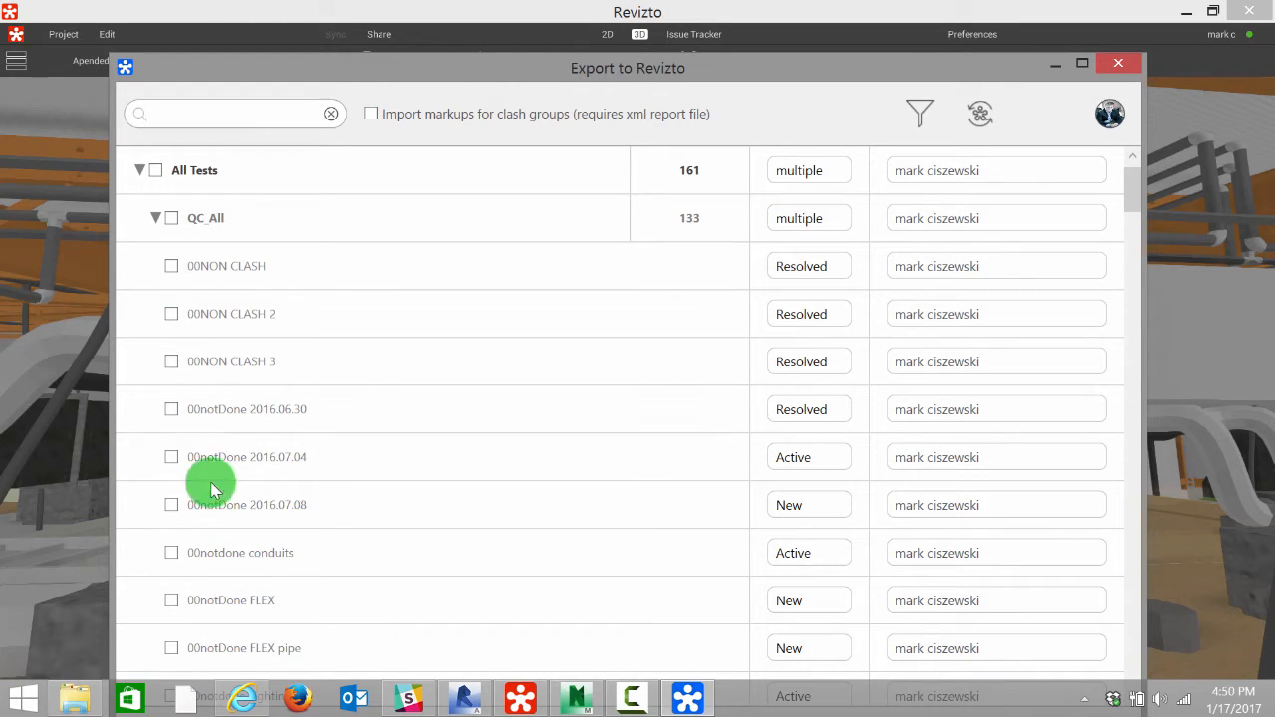
{"action": "left_click", "coordinate": [157, 219]}
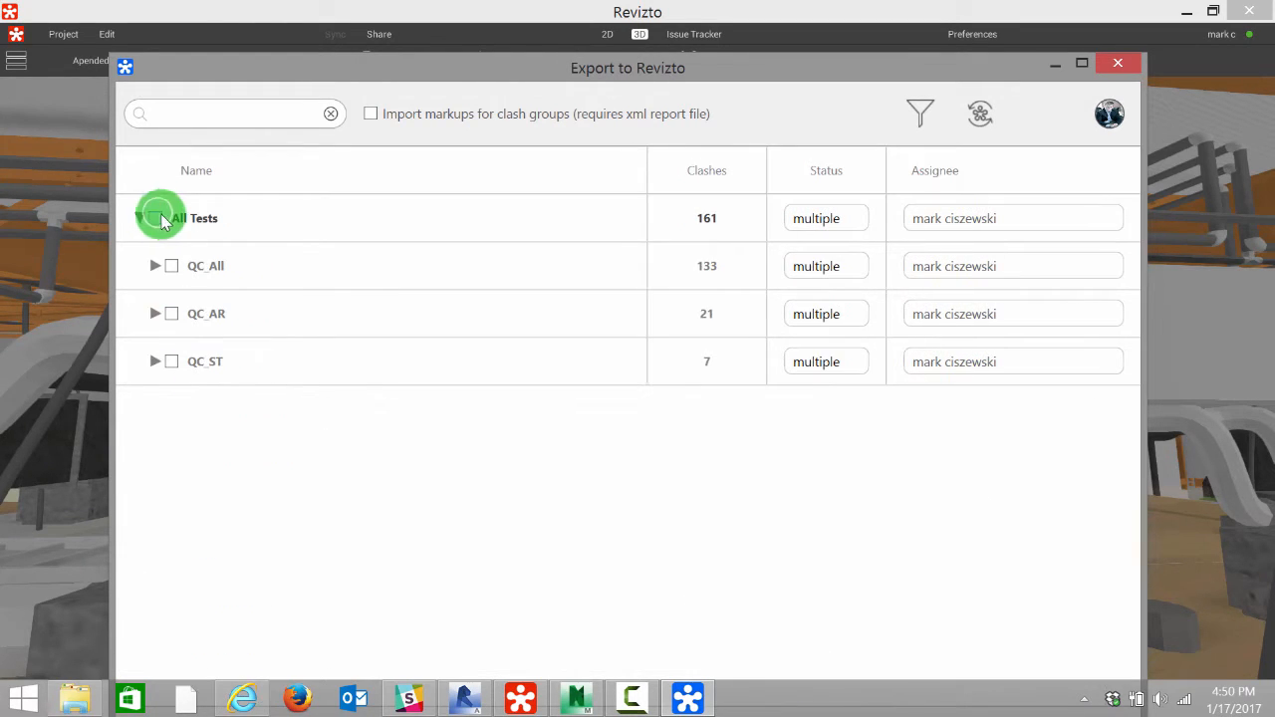
{"action": "left_click", "coordinate": [171, 314]}
{"action": "left_click", "coordinate": [1082, 63]}
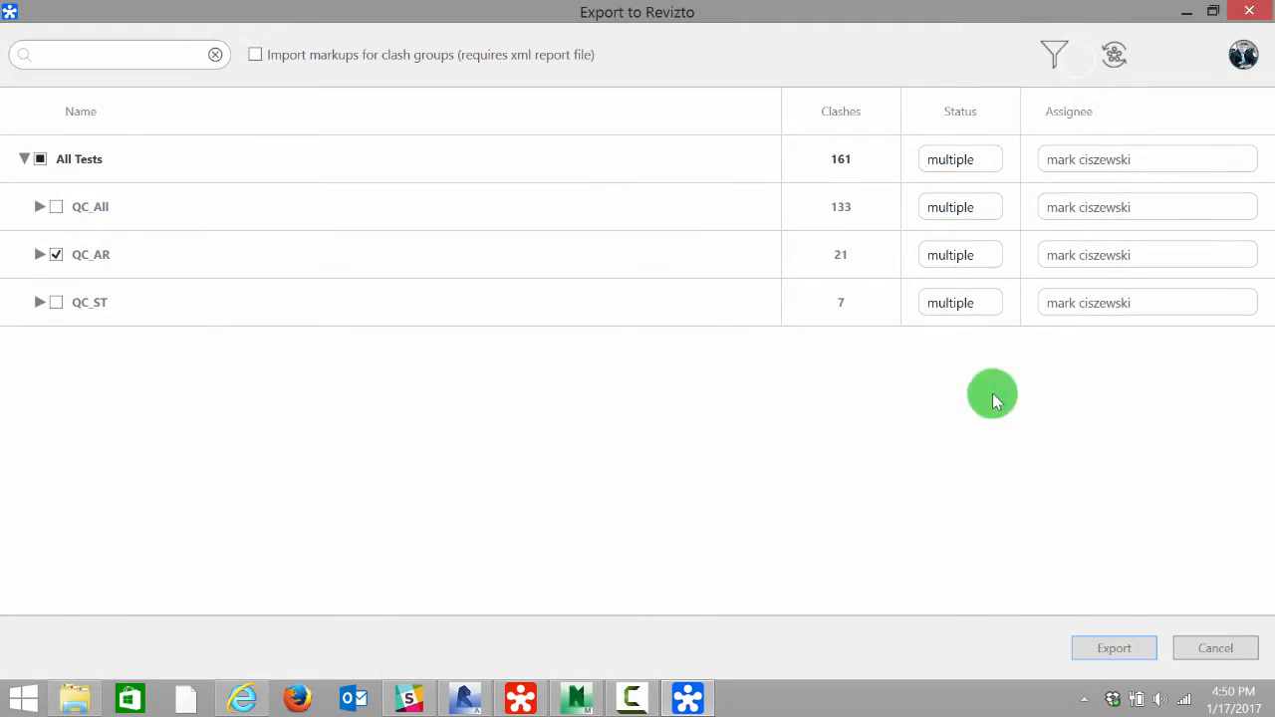
{"action": "left_click", "coordinate": [1112, 651]}
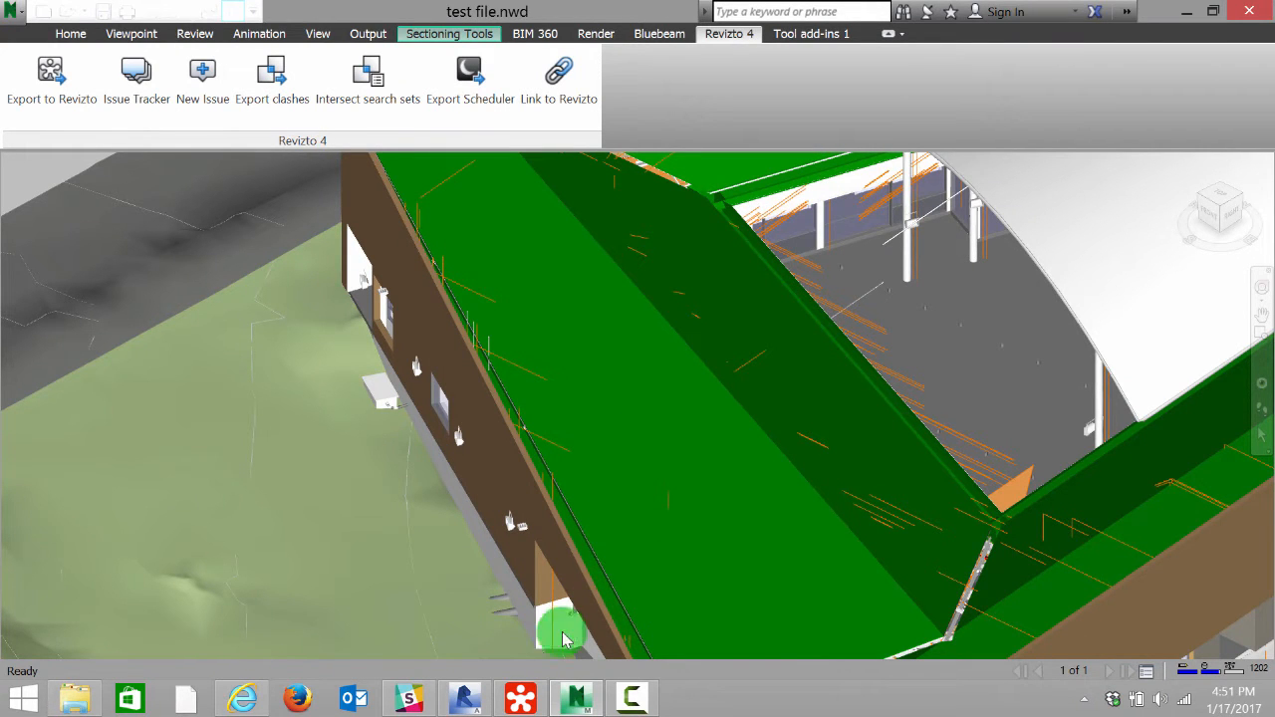
- Switch to Revizto and open the Issue Tracker
{"action": "left_click", "coordinate": [522, 697]}
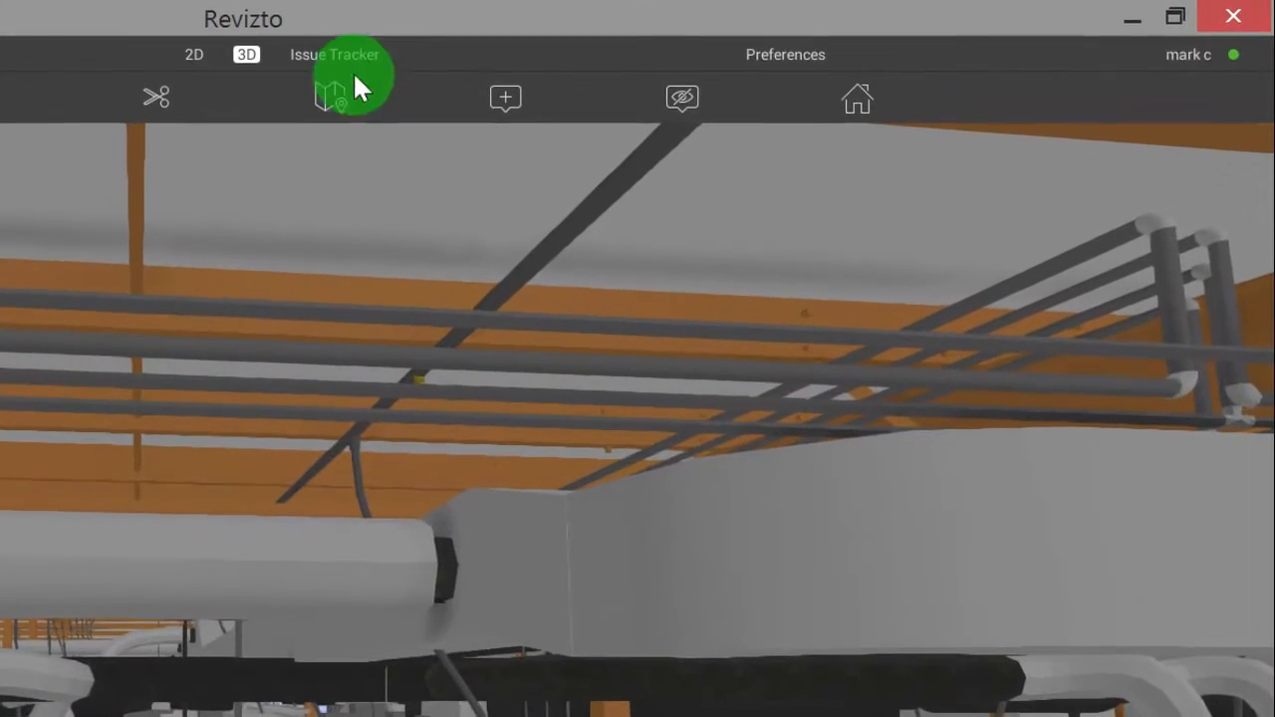
{"action": "left_click", "coordinate": [348, 55]}
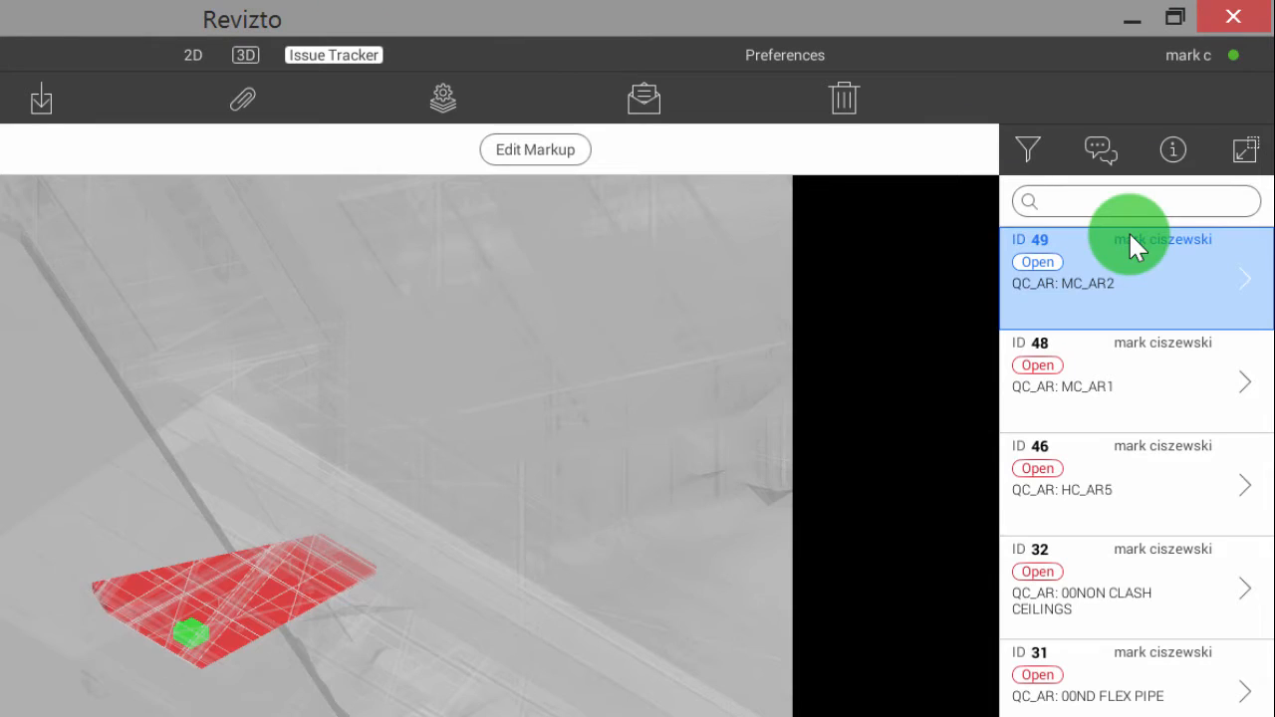
- Review the issue filters, including the clash filter options, and close them
{"action": "left_click", "coordinate": [1028, 140]}
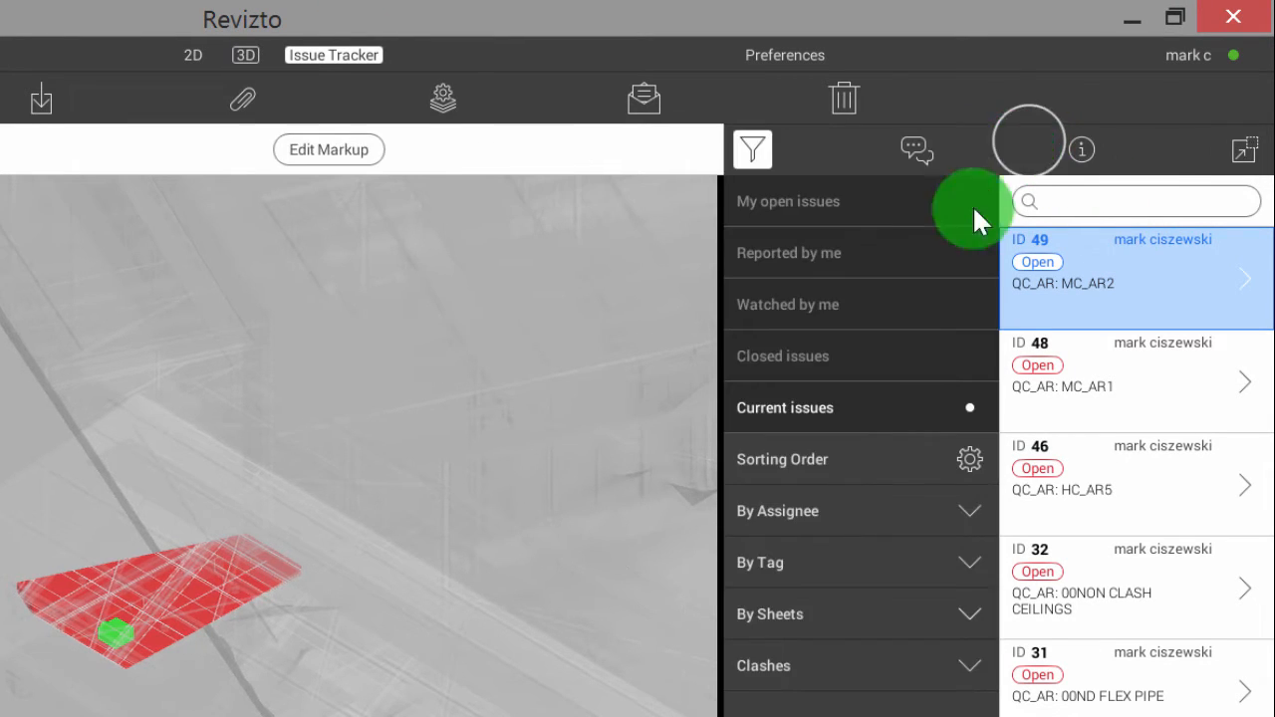
{"action": "left_click", "coordinate": [791, 662]}
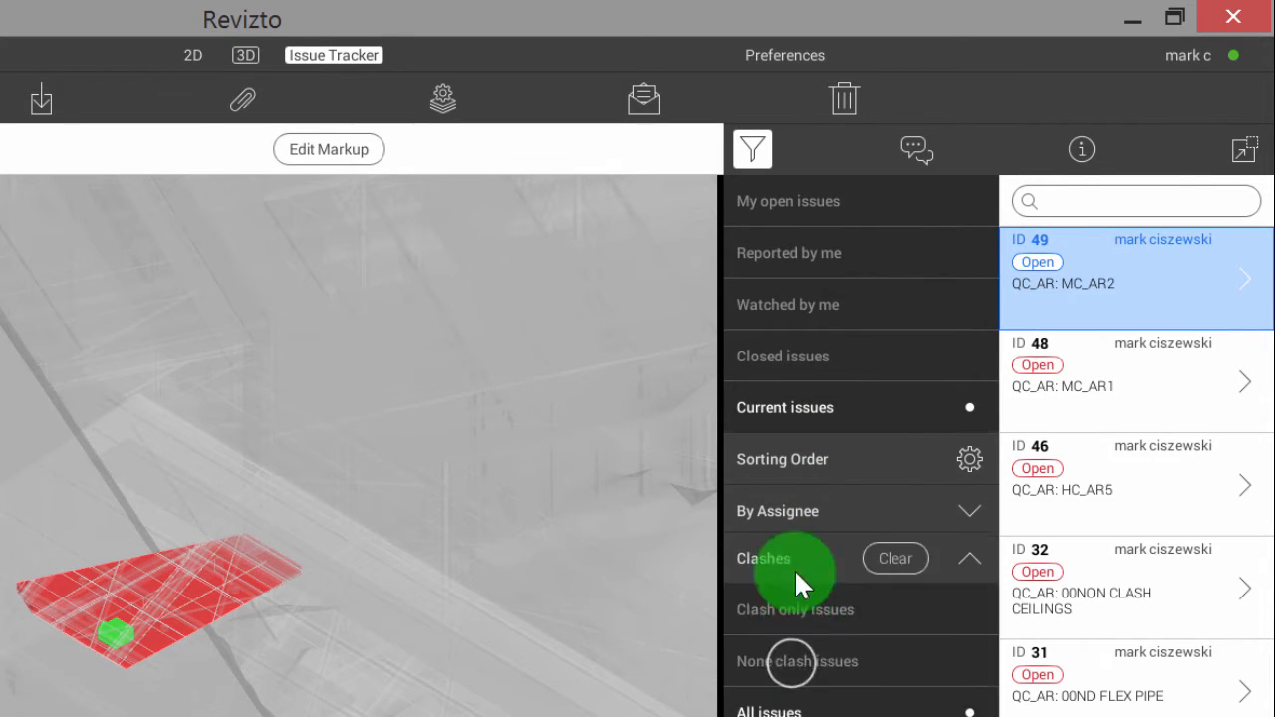
{"action": "mouse_move", "coordinate": [794, 568]}
{"action": "left_mouse_down"}
{"action": "mouse_move", "coordinate": [838, 253]}
{"action": "mouse_move", "coordinate": [858, 243]}
{"action": "left_mouse_up"}
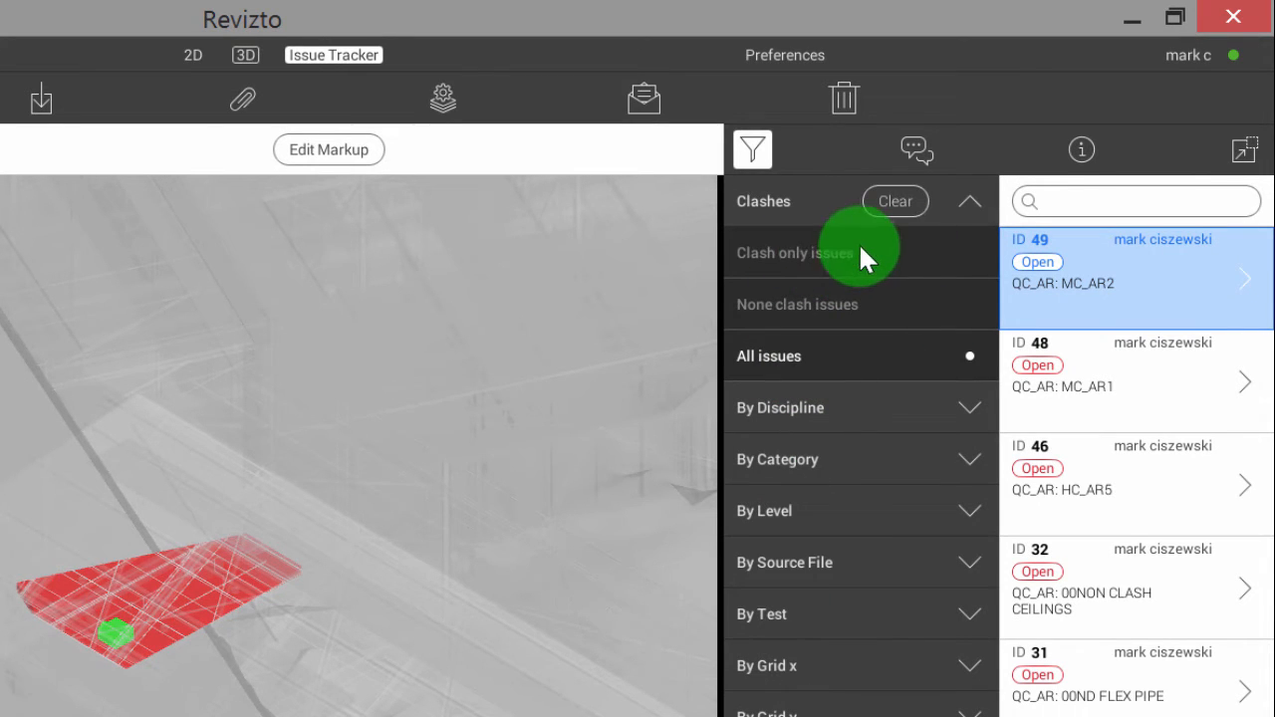
{"action": "left_click", "coordinate": [971, 201]}
{"action": "left_click", "coordinate": [754, 149]}
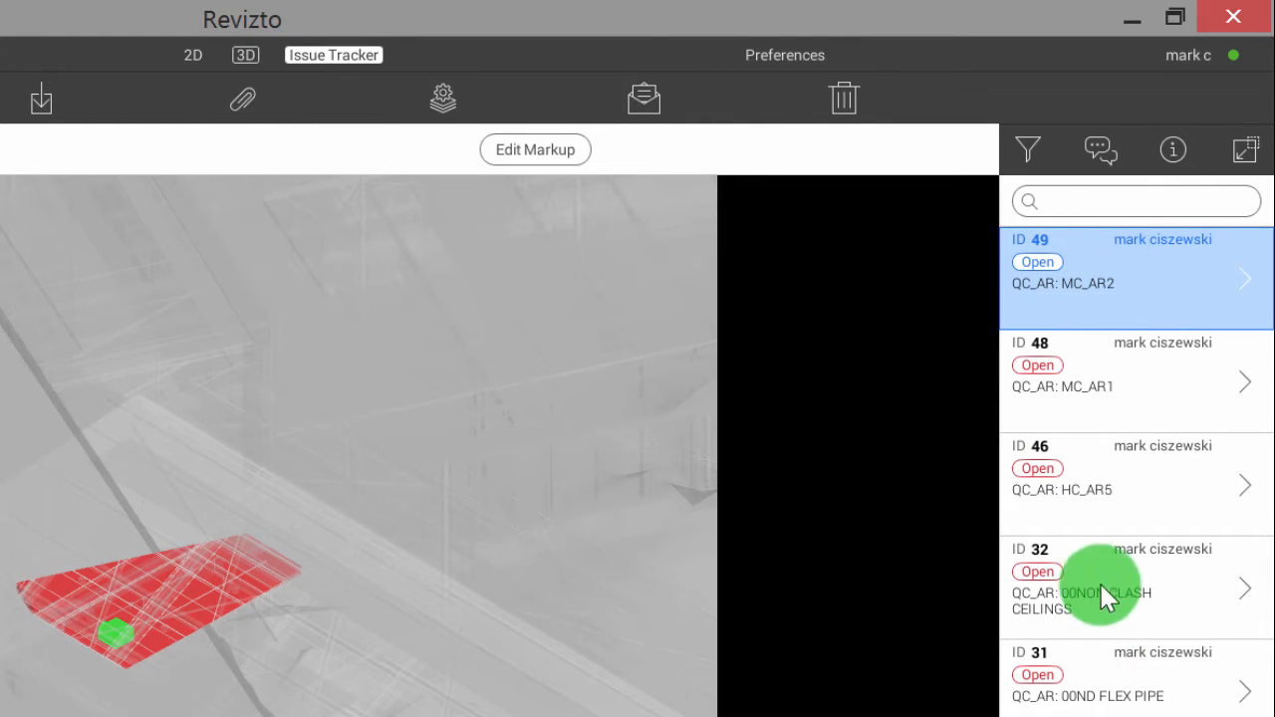
- Review the batch-editable properties of issues 49, 48, 46, 32 and 31, and leave without applying changes
{"action": "left_click", "coordinate": [445, 90]}
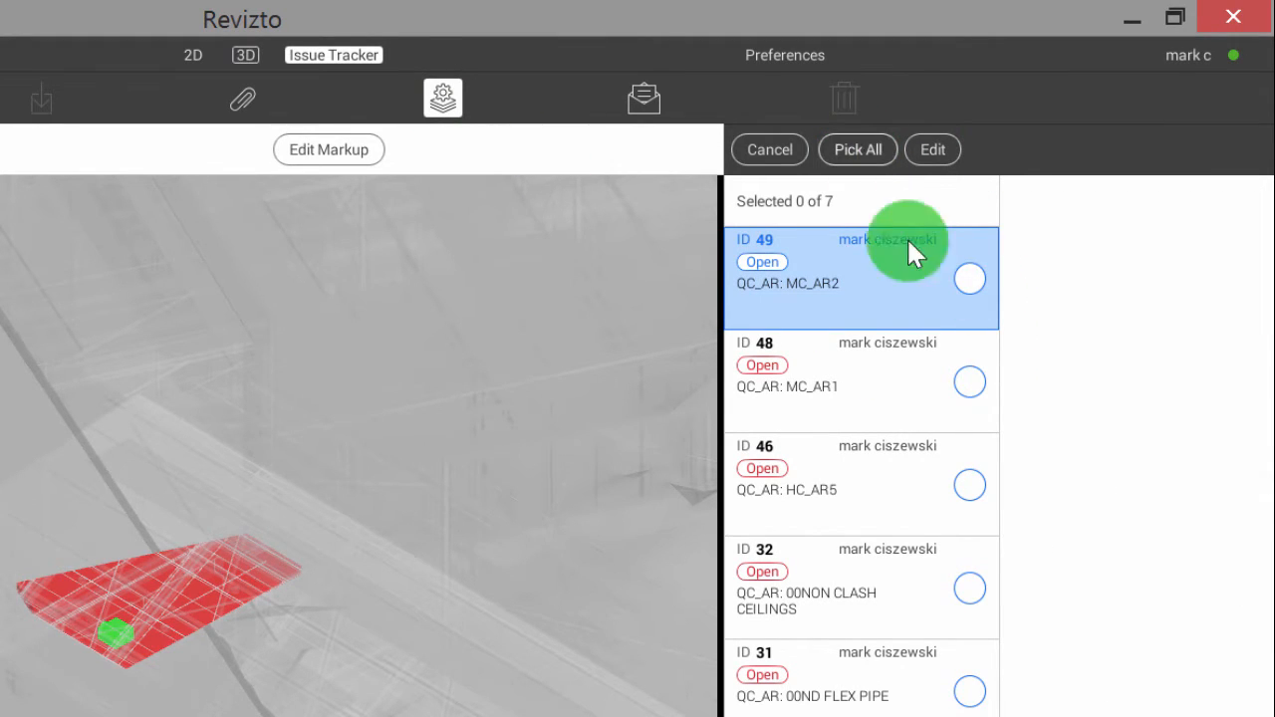
{"action": "left_click", "coordinate": [970, 279]}
{"action": "left_click", "coordinate": [970, 383]}
{"action": "left_click", "coordinate": [975, 507]}
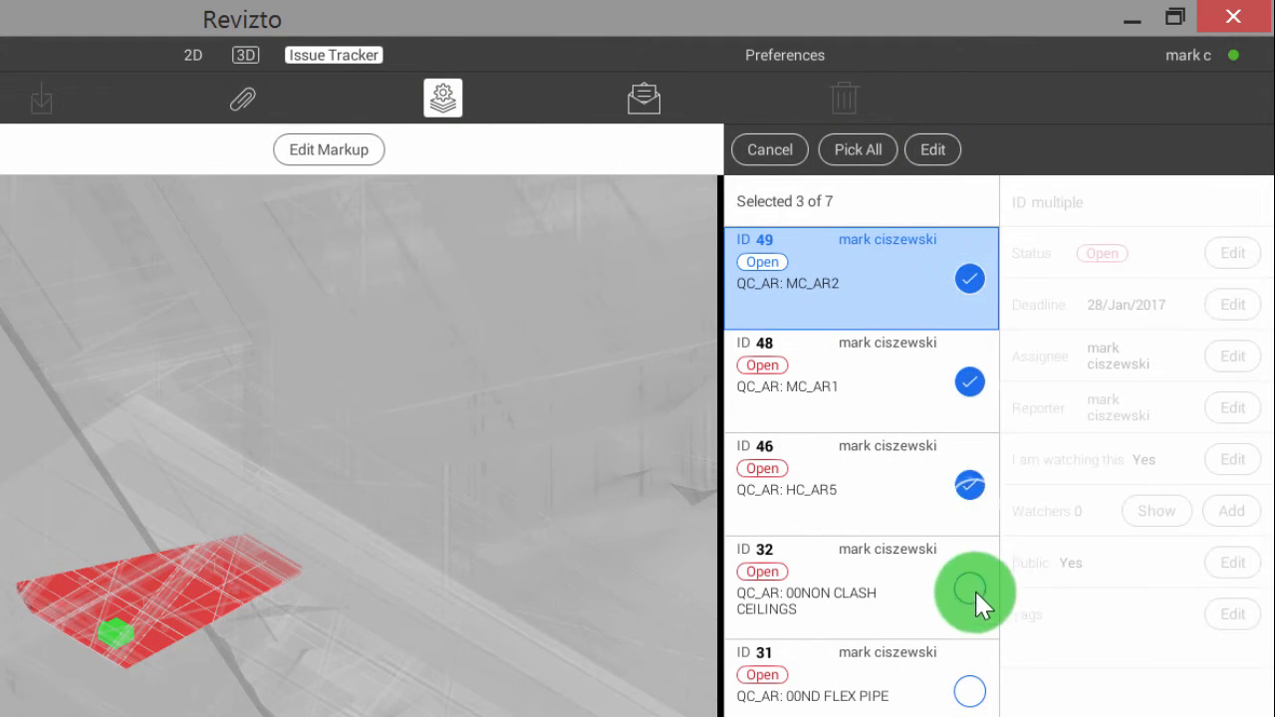
{"action": "left_click", "coordinate": [973, 589]}
{"action": "left_click", "coordinate": [972, 686]}
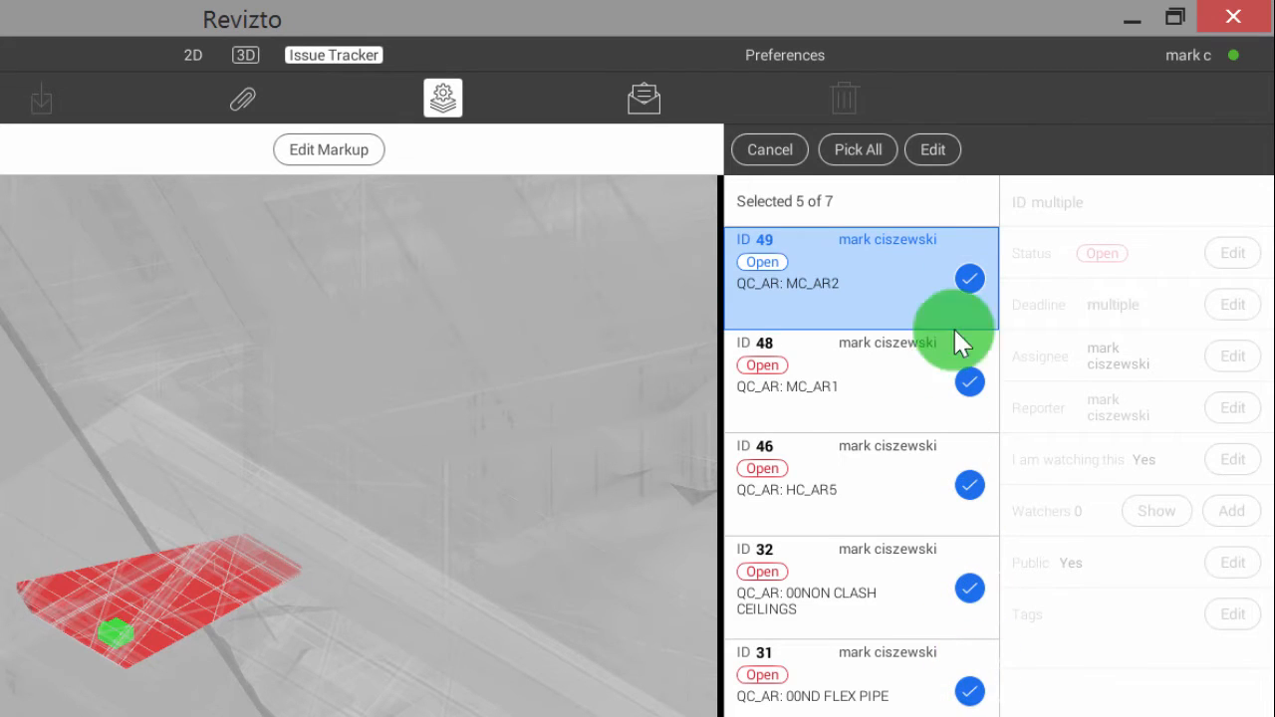
{"action": "left_click", "coordinate": [938, 139]}
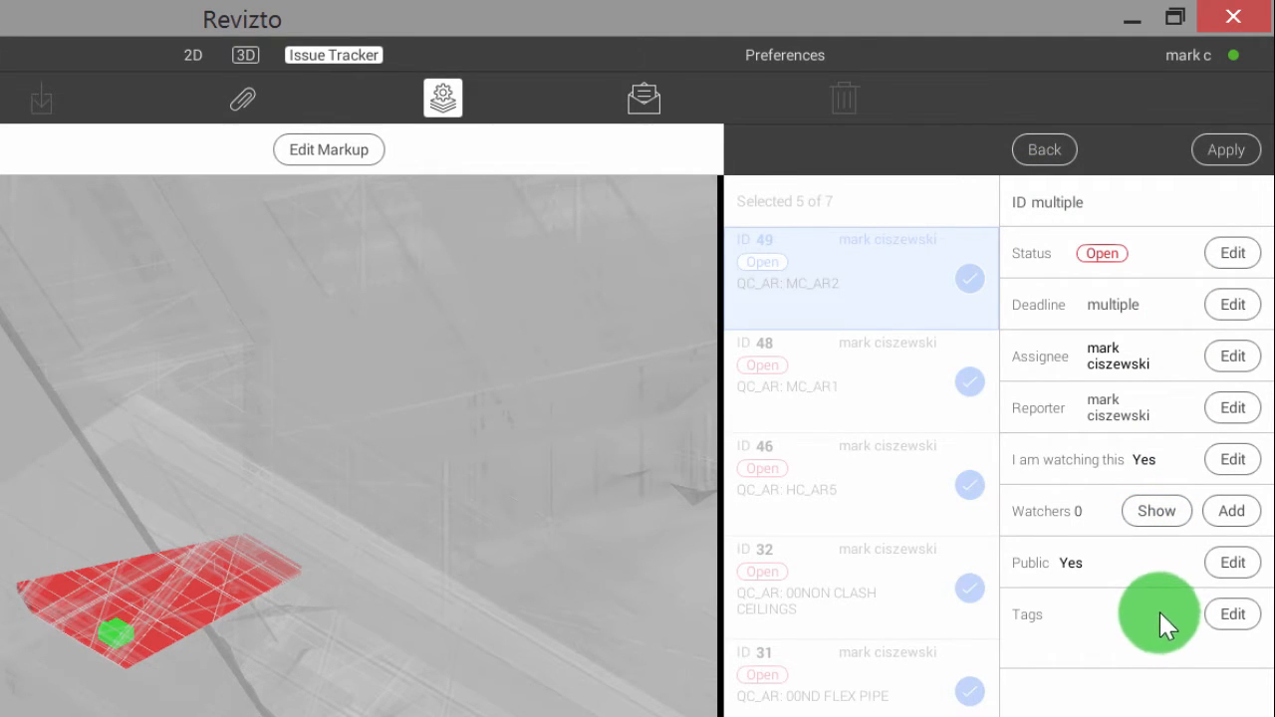
{"action": "left_click", "coordinate": [1043, 149]}
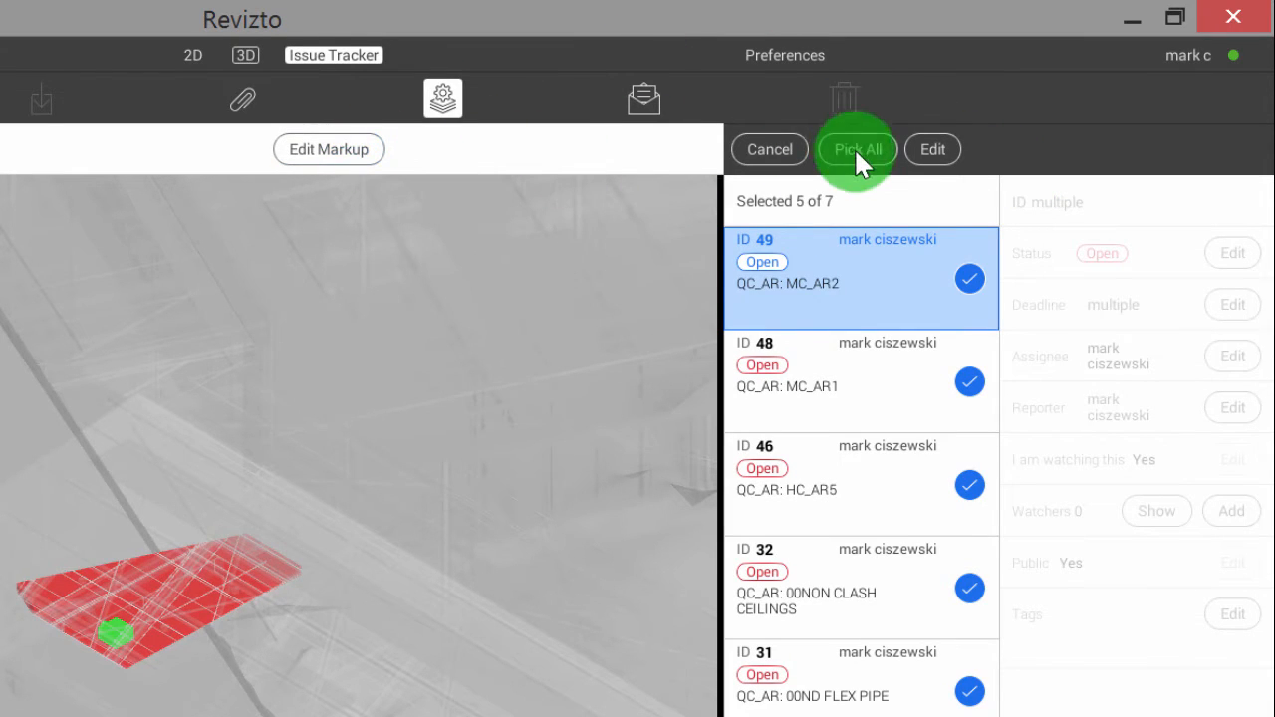
{"action": "left_click", "coordinate": [765, 152]}
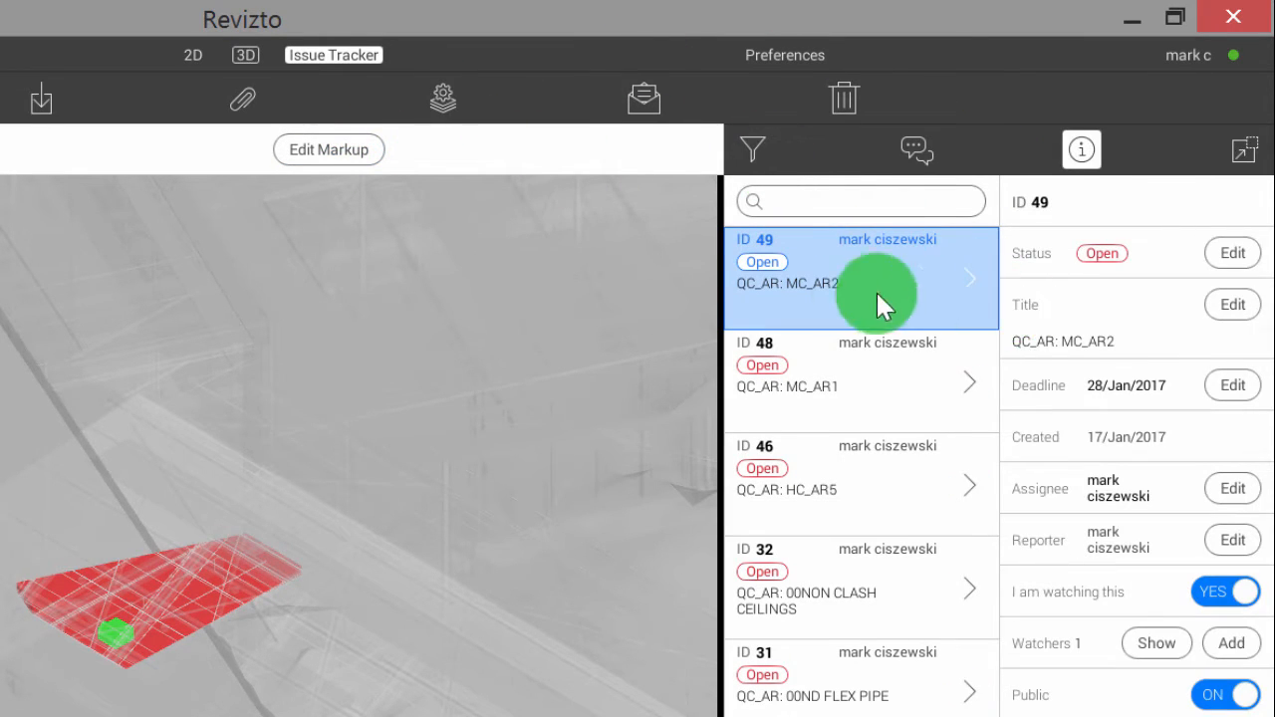
- Review the comment history and the clash snapshot of issue 49
{"action": "left_click", "coordinate": [915, 147]}
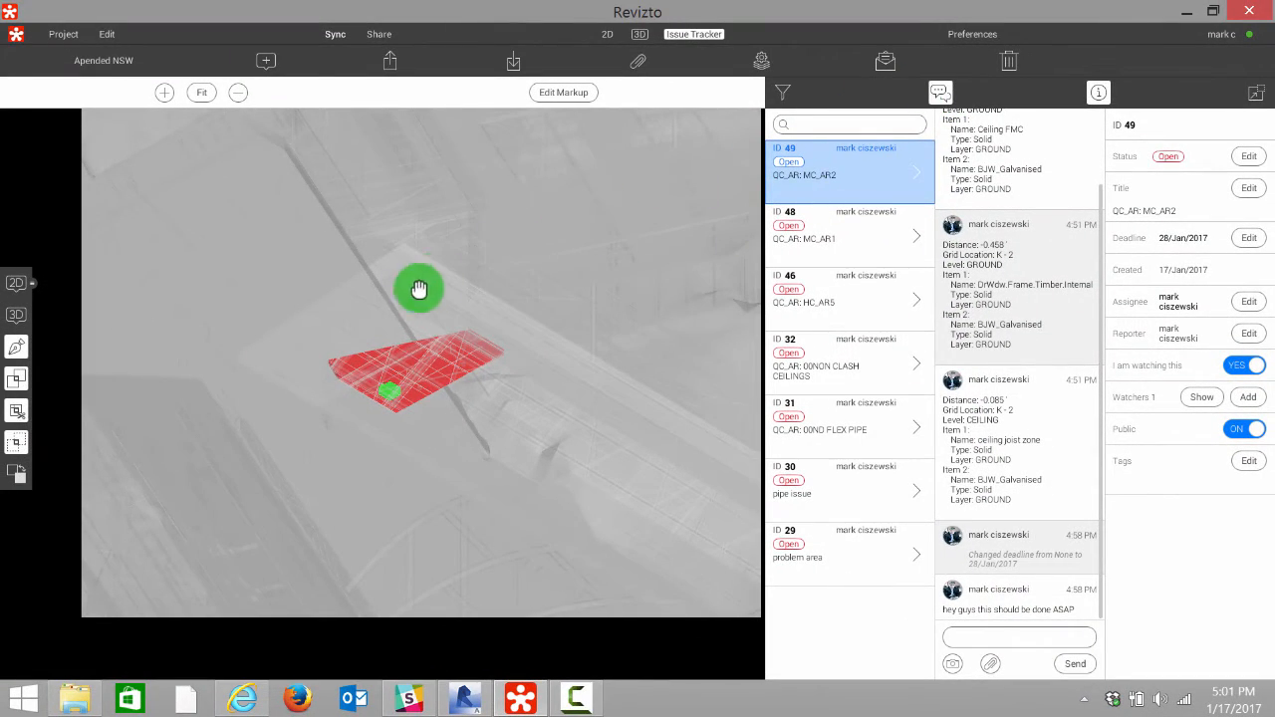
{"action": "left_click", "coordinate": [941, 92]}
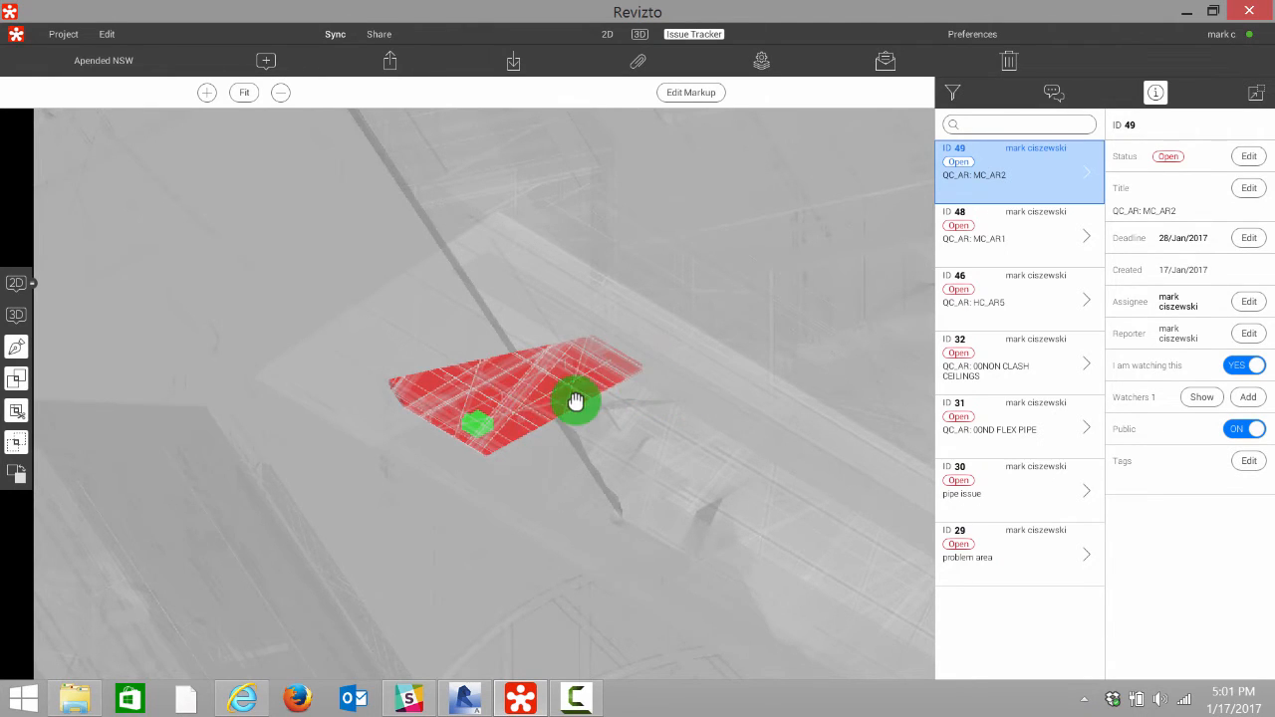
{"action": "scroll", "coordinate": [571, 403], "scroll_direction": "down", "scroll_amount": 1}
{"action": "left_click_drag", "start_coordinate": [697, 409], "coordinate": [621, 410]}
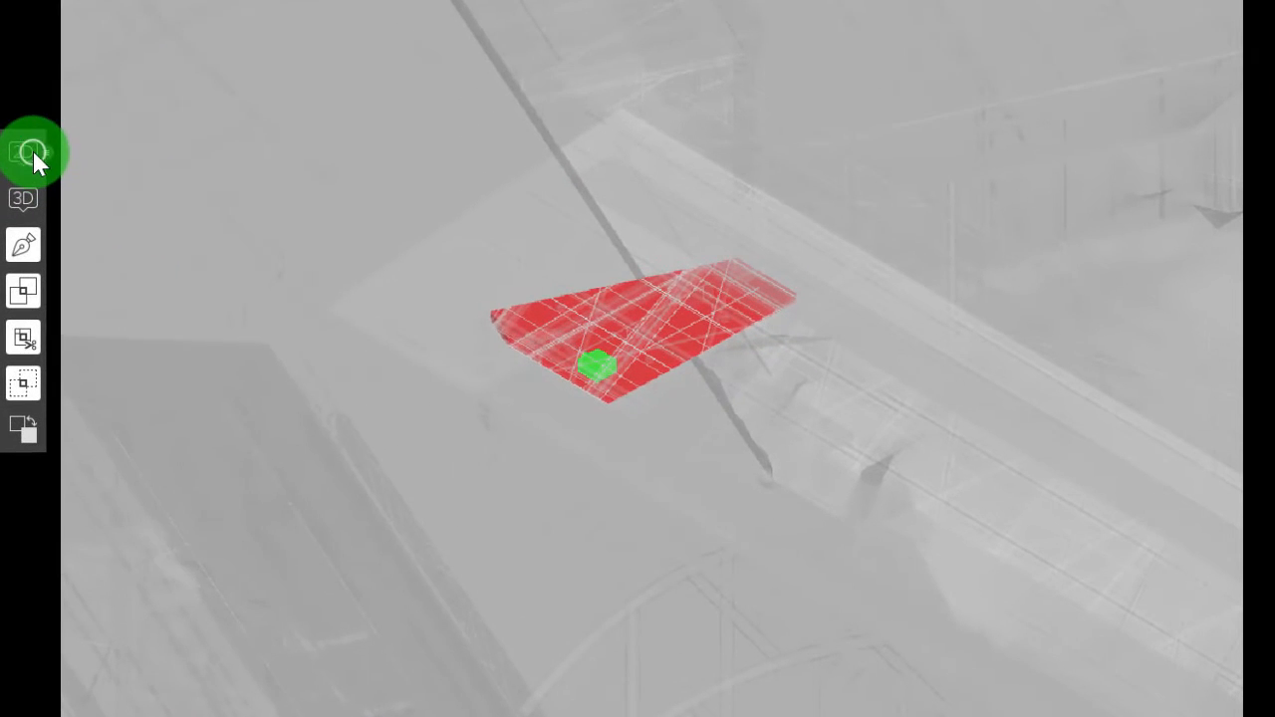
- Display issue 49 on the 2D sheet "S.10 - Ground detail" and inspect the clash markers around it
{"action": "left_click", "coordinate": [33, 151]}
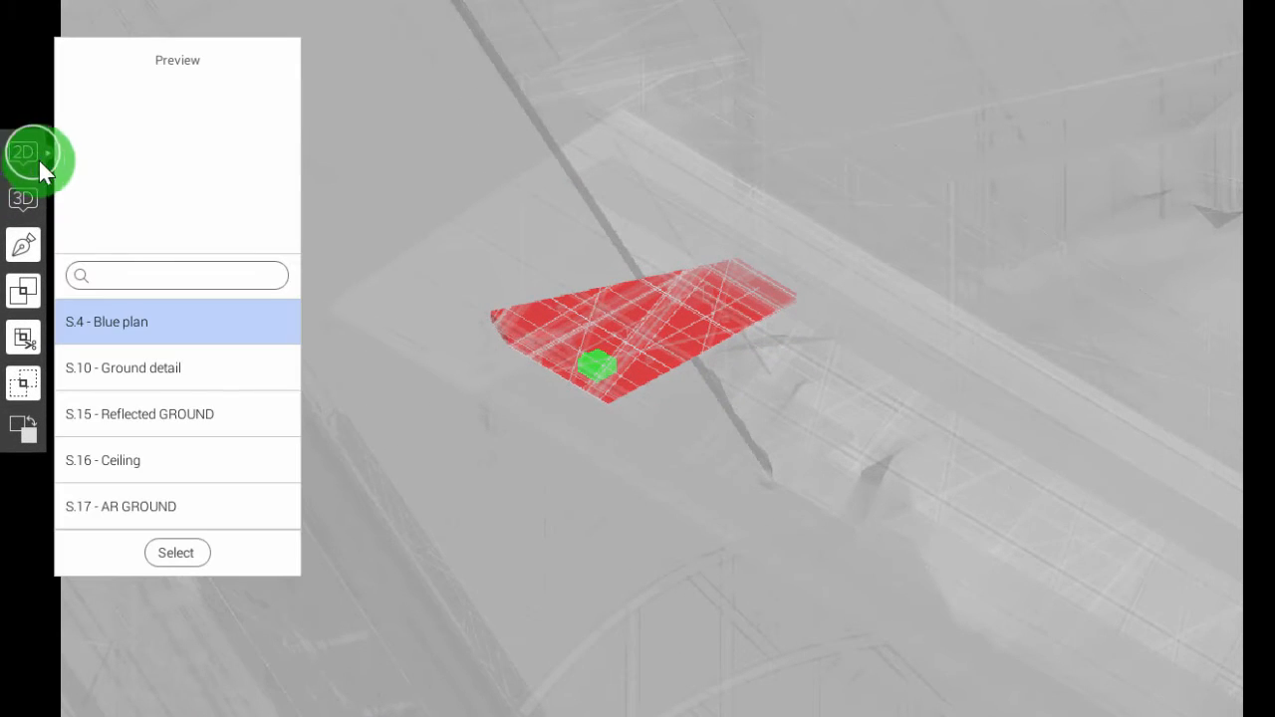
{"action": "left_click", "coordinate": [135, 367]}
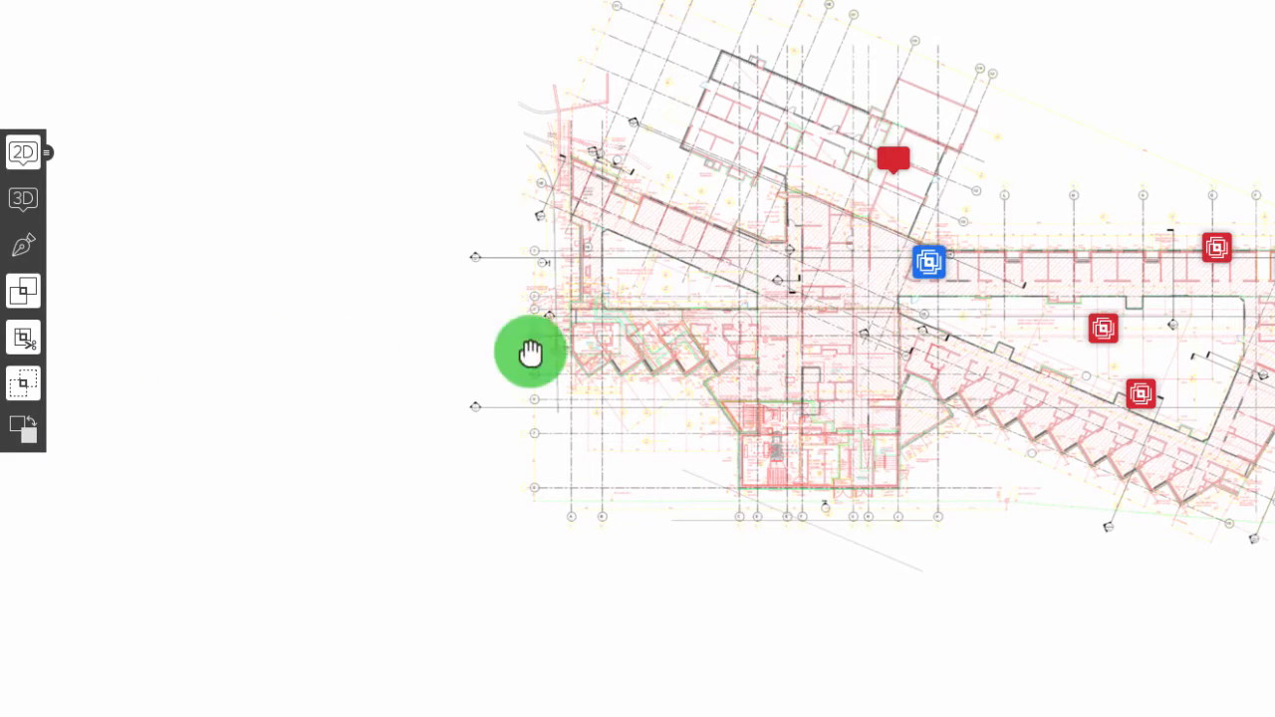
{"action": "left_click_drag", "start_coordinate": [827, 371], "coordinate": [721, 372]}
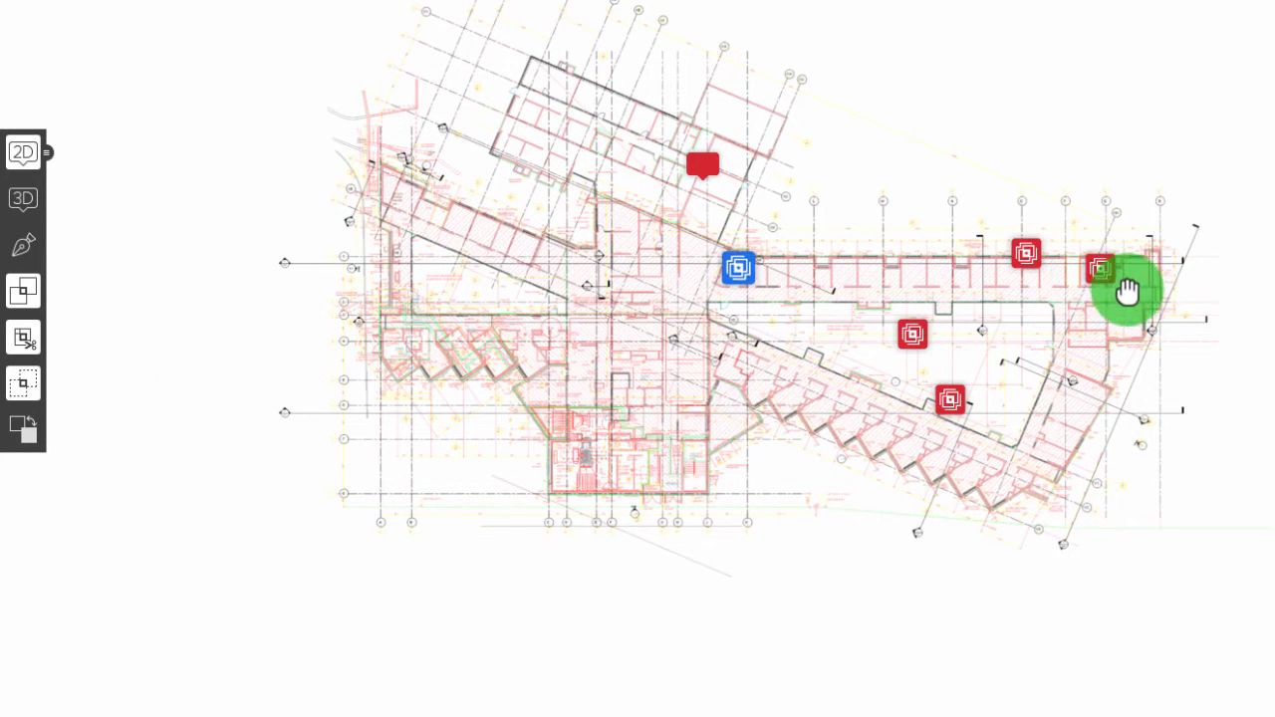
{"action": "double_click", "coordinate": [1024, 301]}
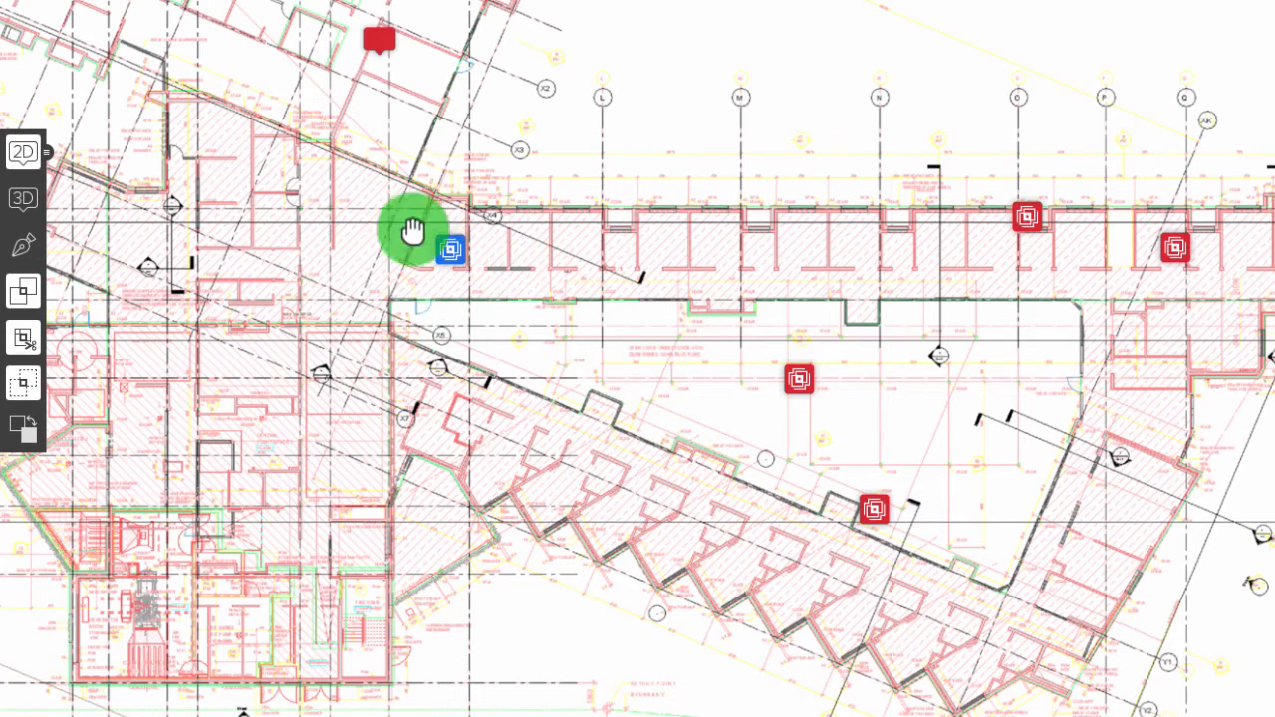
- Show issue 49's clash in the 3D view and try the toggles for clash highlighting, section cutting and transparency
{"action": "left_click", "coordinate": [24, 200]}
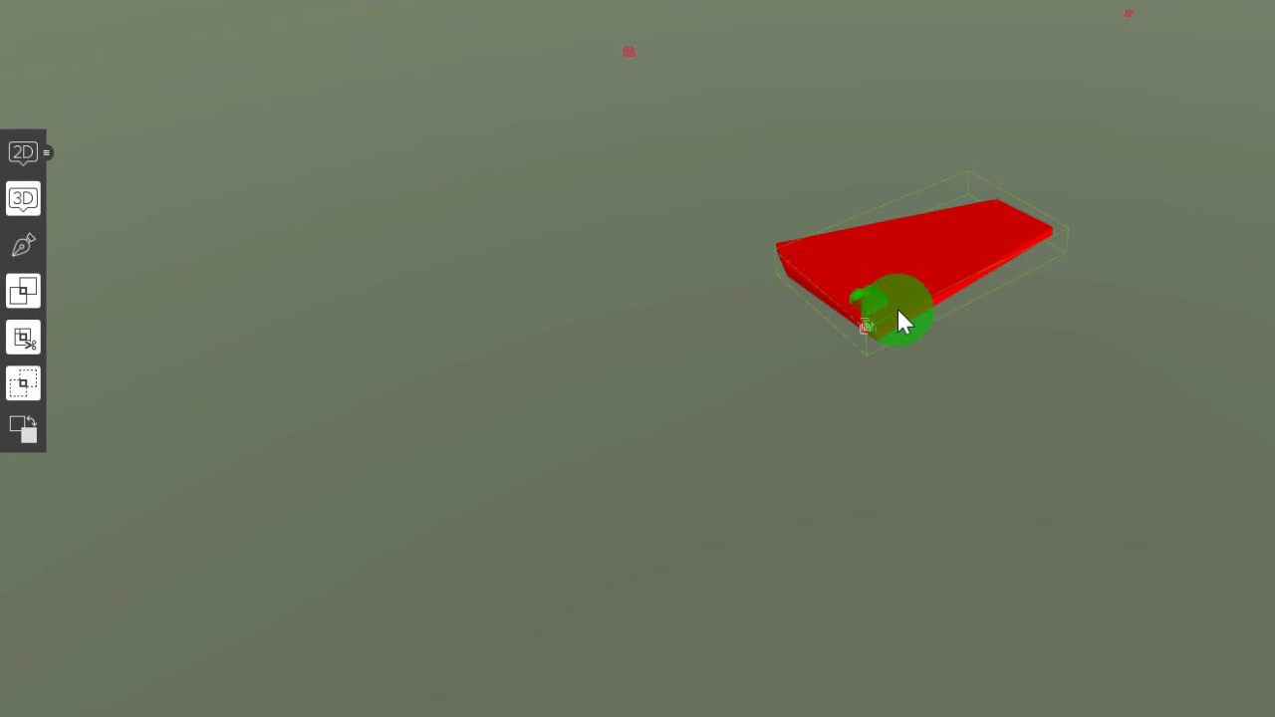
{"action": "scroll", "coordinate": [896, 307], "scroll_direction": "up", "scroll_amount": 3}
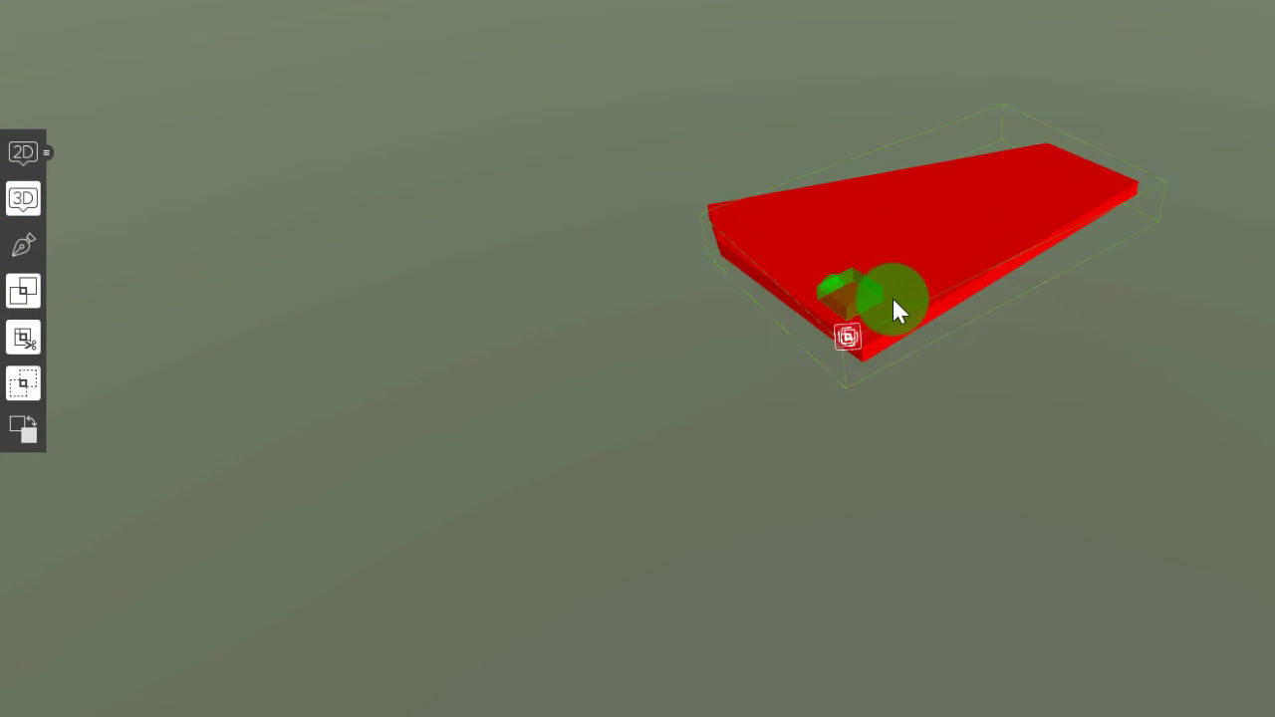
{"action": "left_click", "coordinate": [30, 335]}
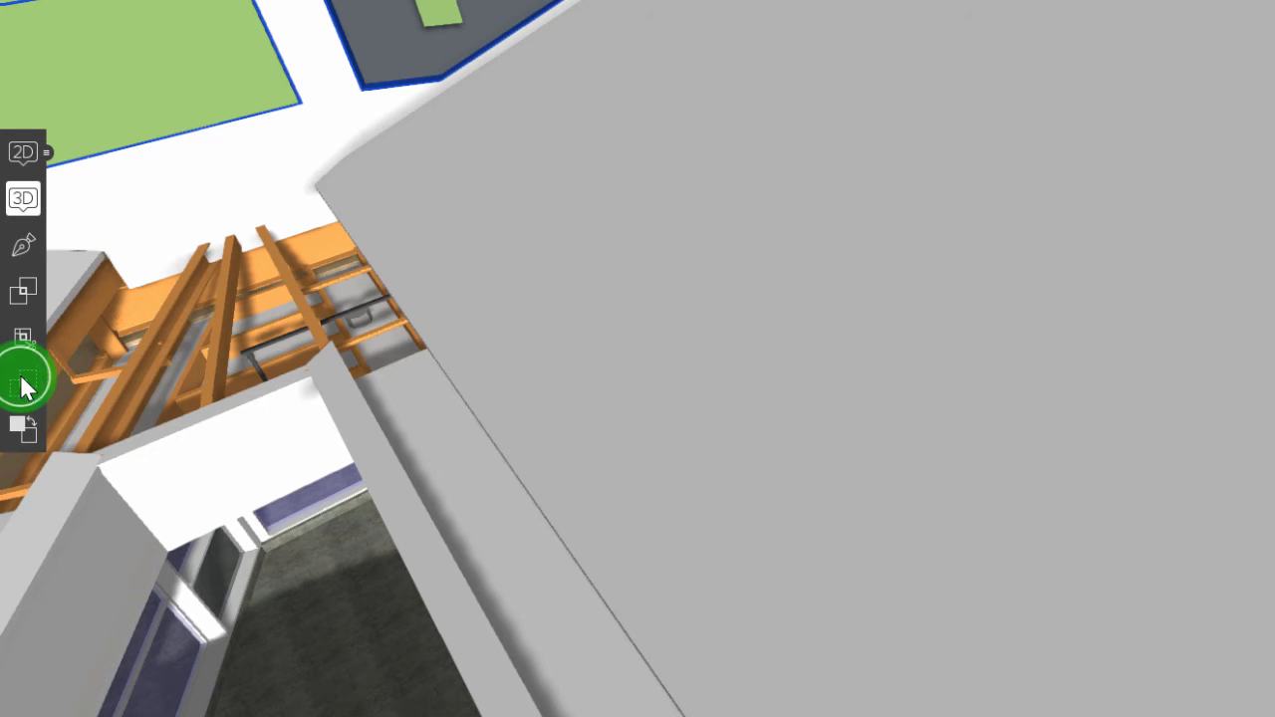
{"action": "left_click", "coordinate": [24, 292]}
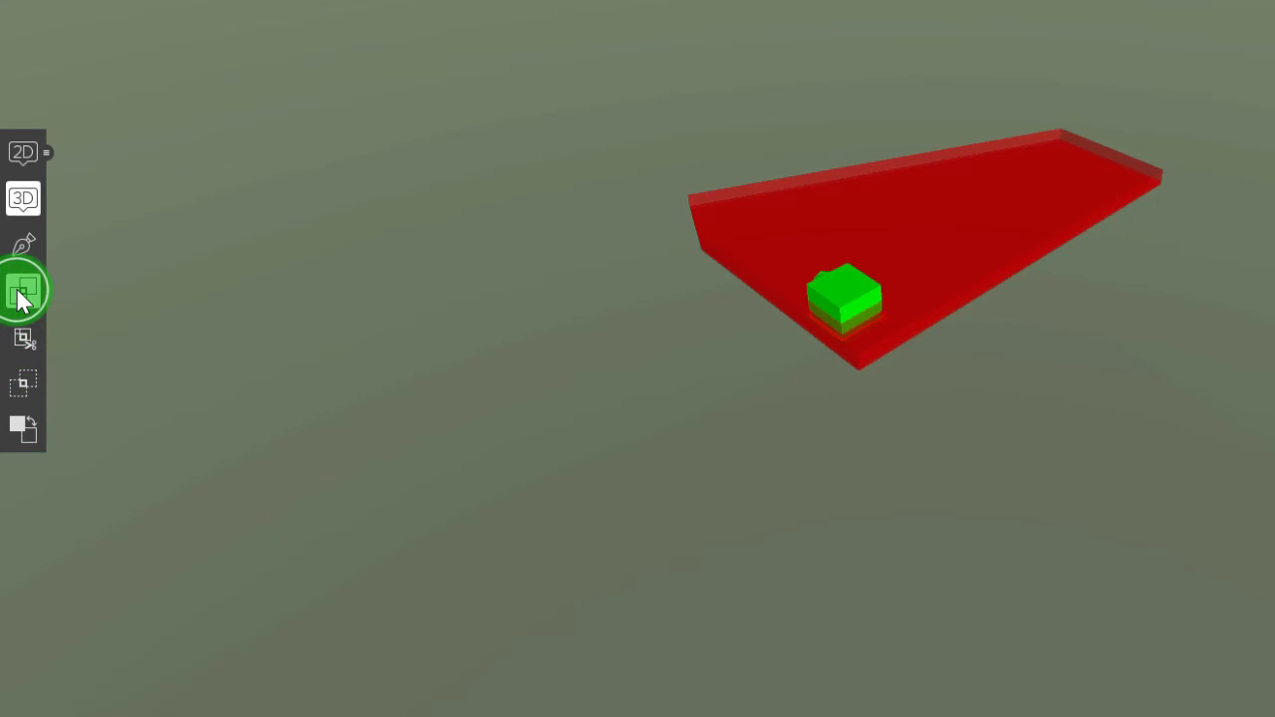
{"action": "left_click", "coordinate": [20, 378]}
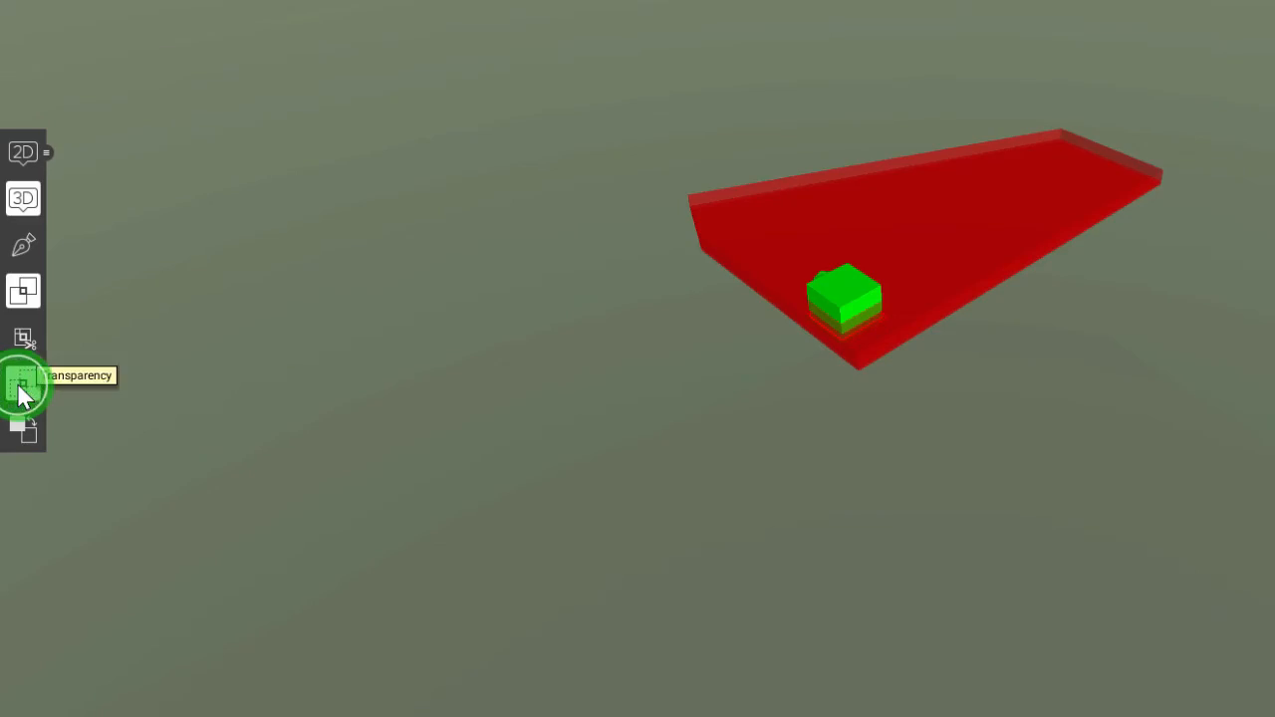
- Inspect issue 49's clash within the transparent surrounding model, and return to its markup snapshot with the comments shown
{"action": "left_click", "coordinate": [22, 294]}
{"action": "left_click", "coordinate": [575, 361]}
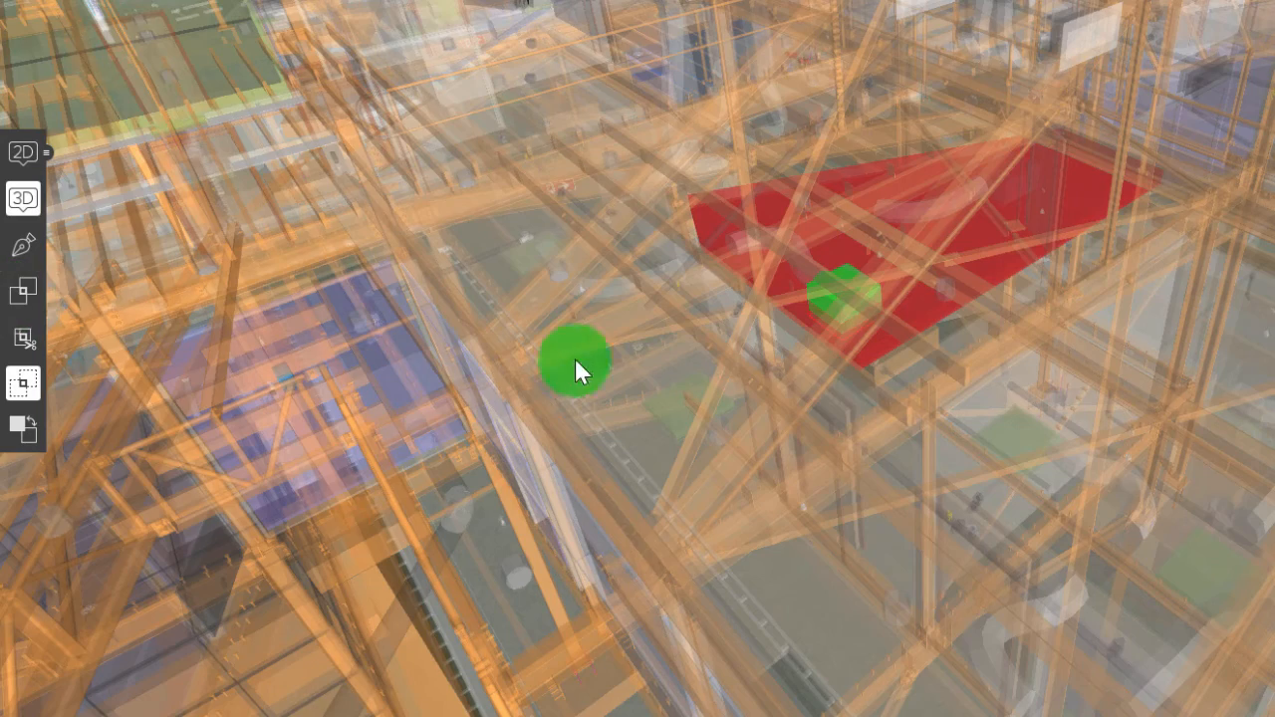
{"action": "left_click_drag", "start_coordinate": [575, 361], "coordinate": [857, 349]}
{"action": "scroll", "coordinate": [932, 251], "scroll_direction": "up", "scroll_amount": 8}
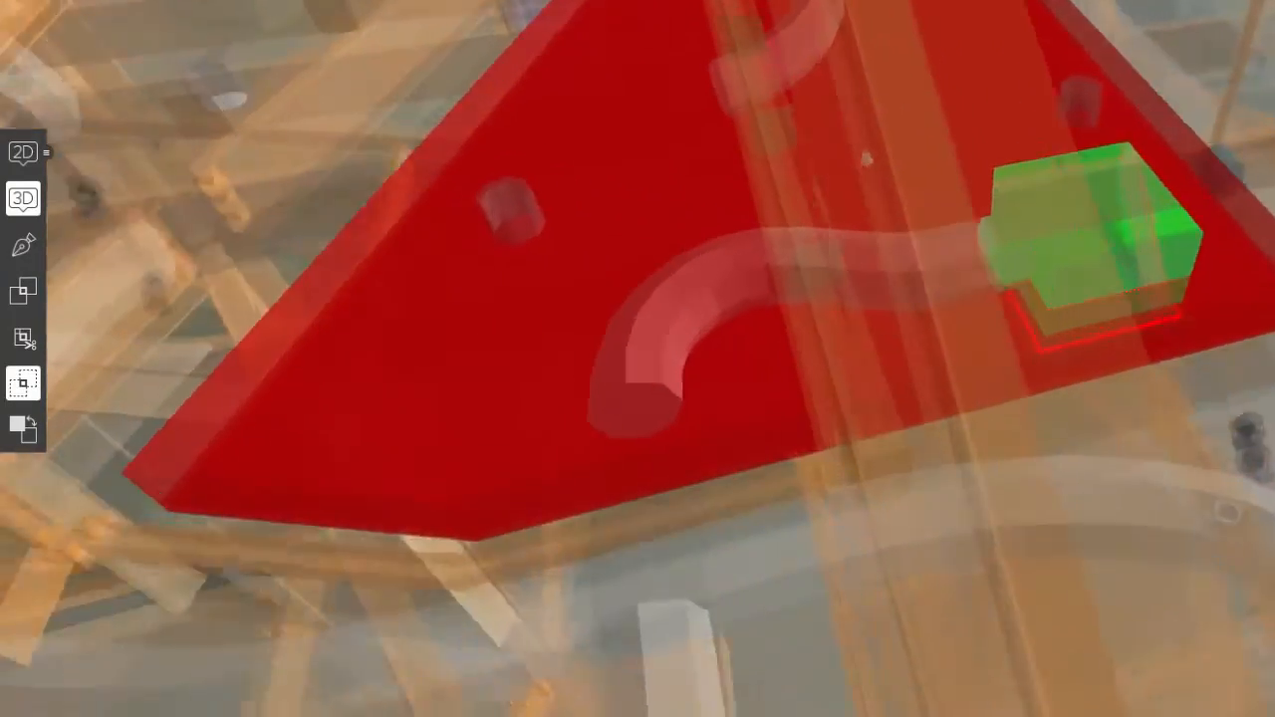
{"action": "scroll", "coordinate": [897, 229], "scroll_direction": "down", "scroll_amount": 10}
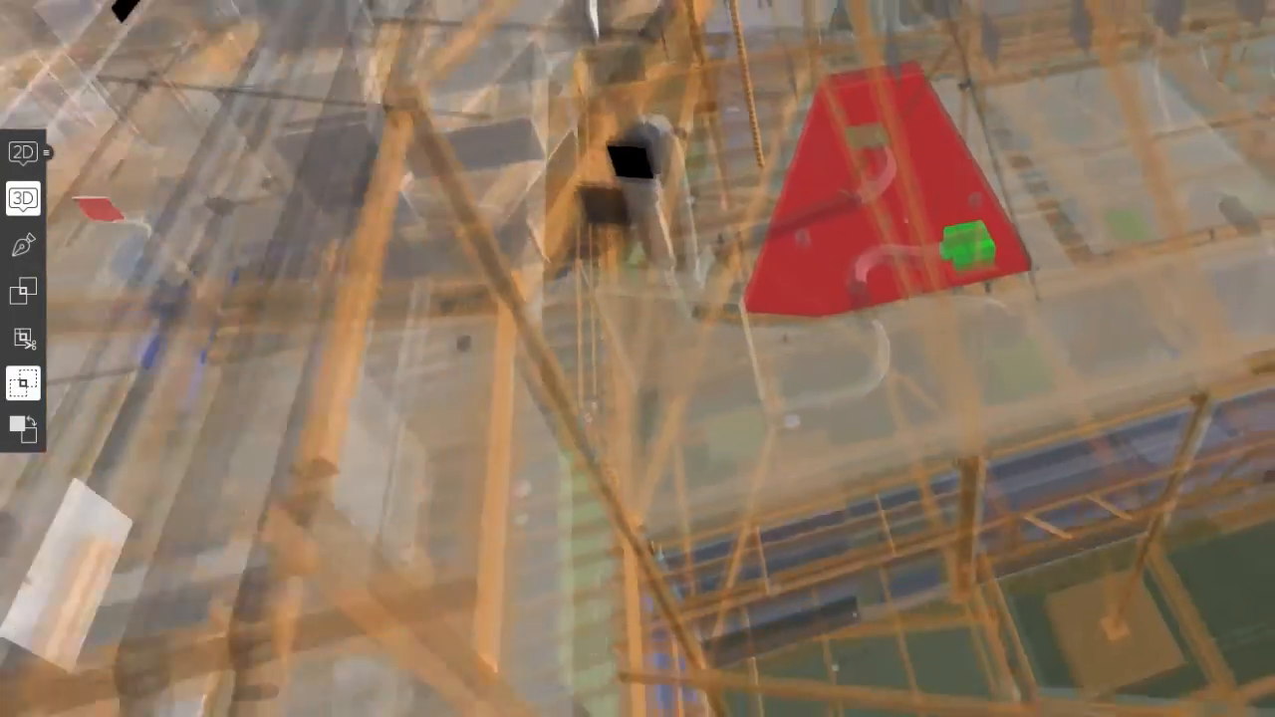
{"action": "scroll", "coordinate": [927, 239], "scroll_direction": "down", "scroll_amount": 5}
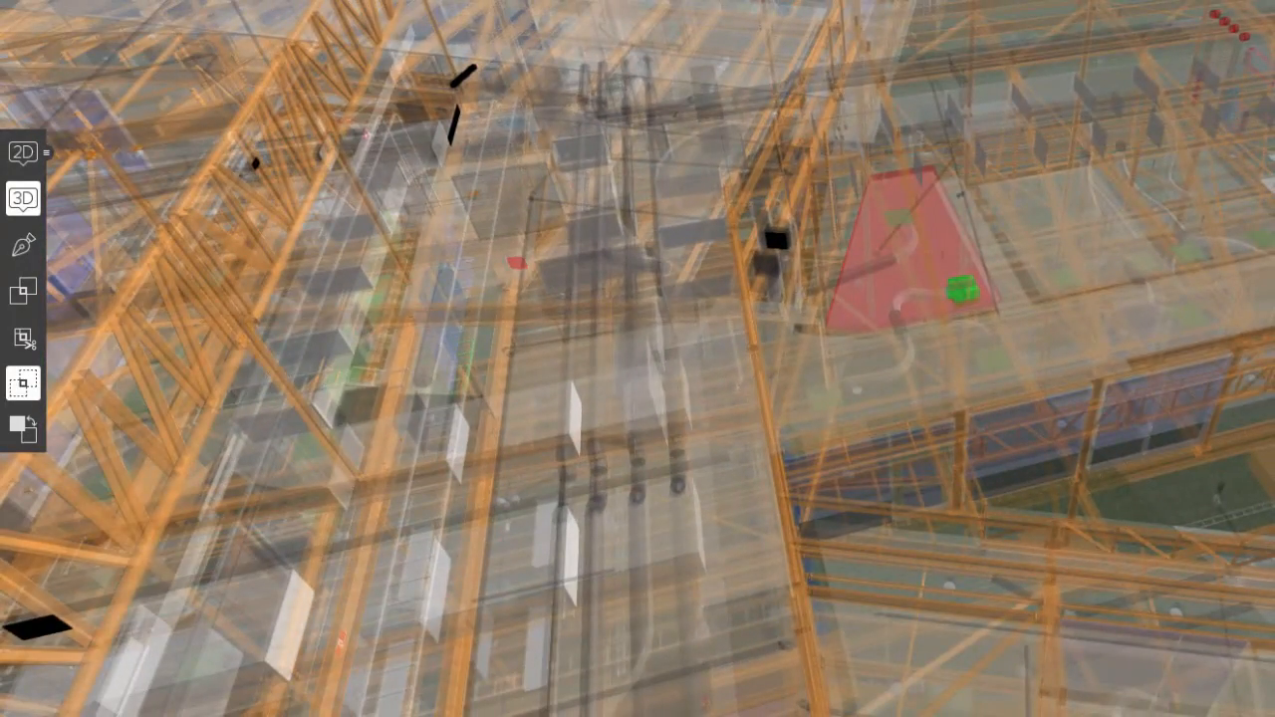
{"action": "left_click", "coordinate": [930, 244]}
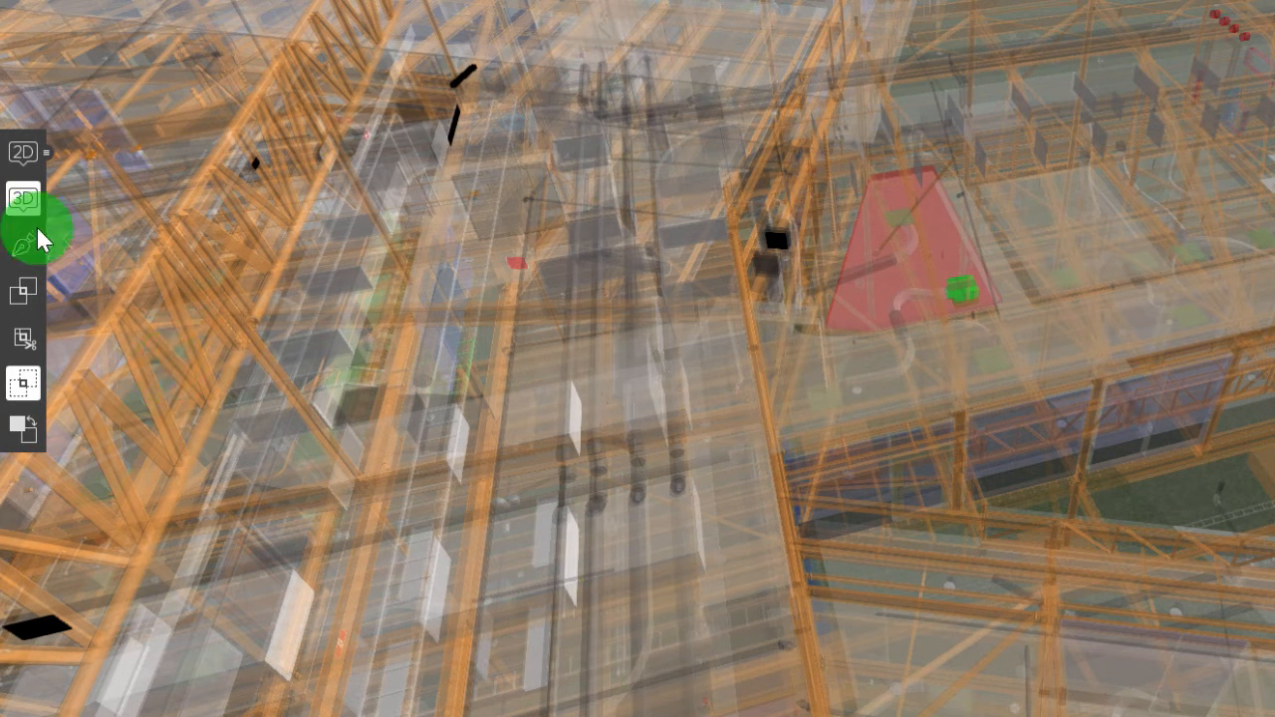
{"action": "left_click", "coordinate": [27, 255]}
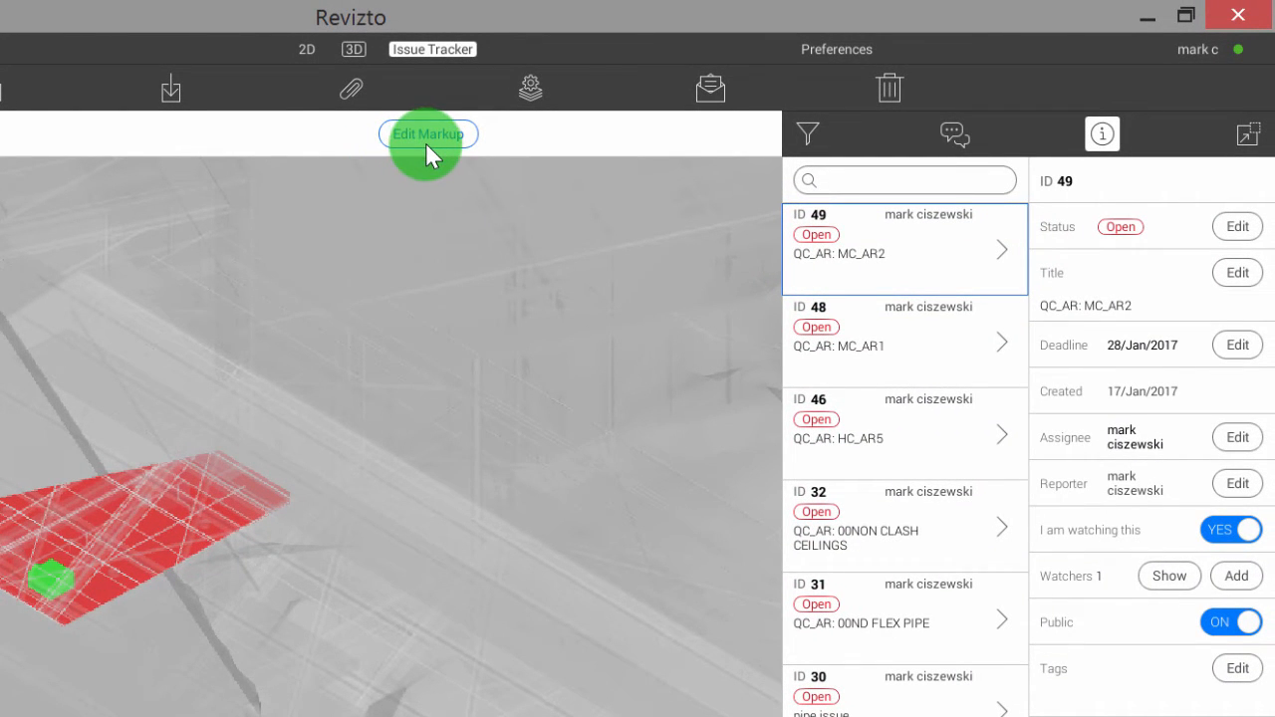
{"action": "left_click", "coordinate": [954, 131]}
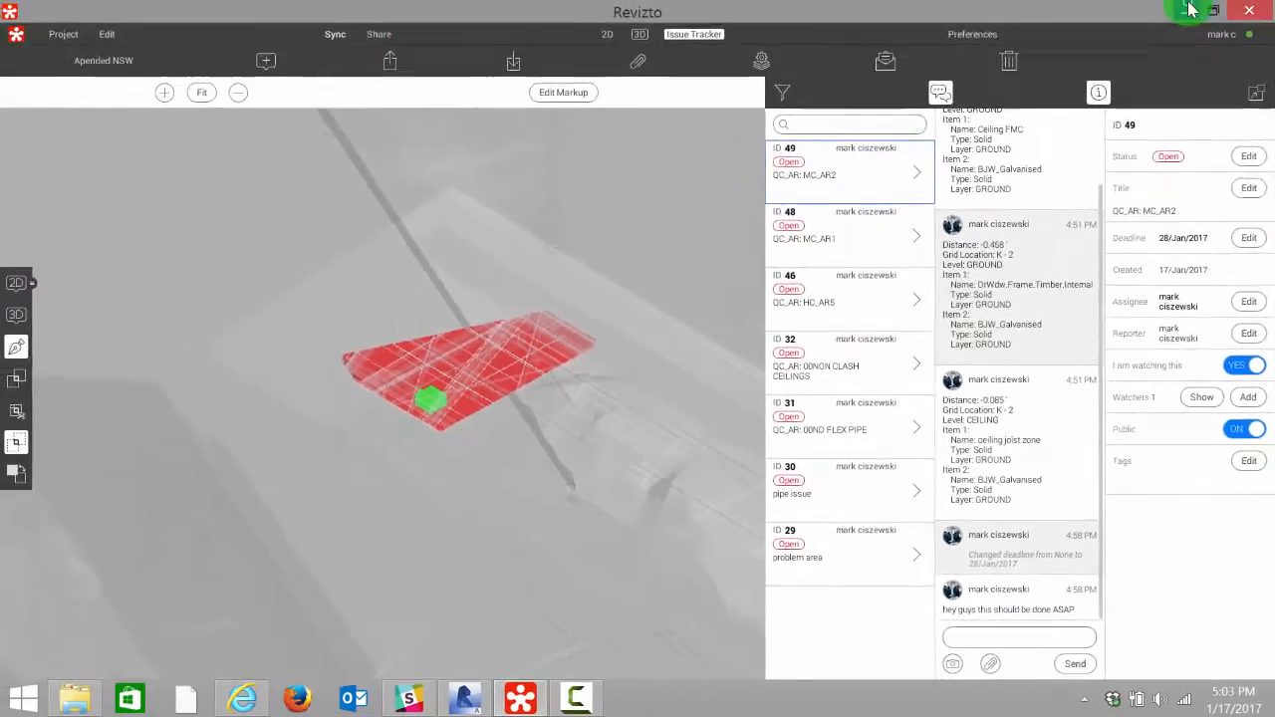
- Switch to Revit and open the Revizto Issue Tracker from the FMC_AD_OPMHU.rvt model
{"action": "left_click", "coordinate": [1190, 10]}
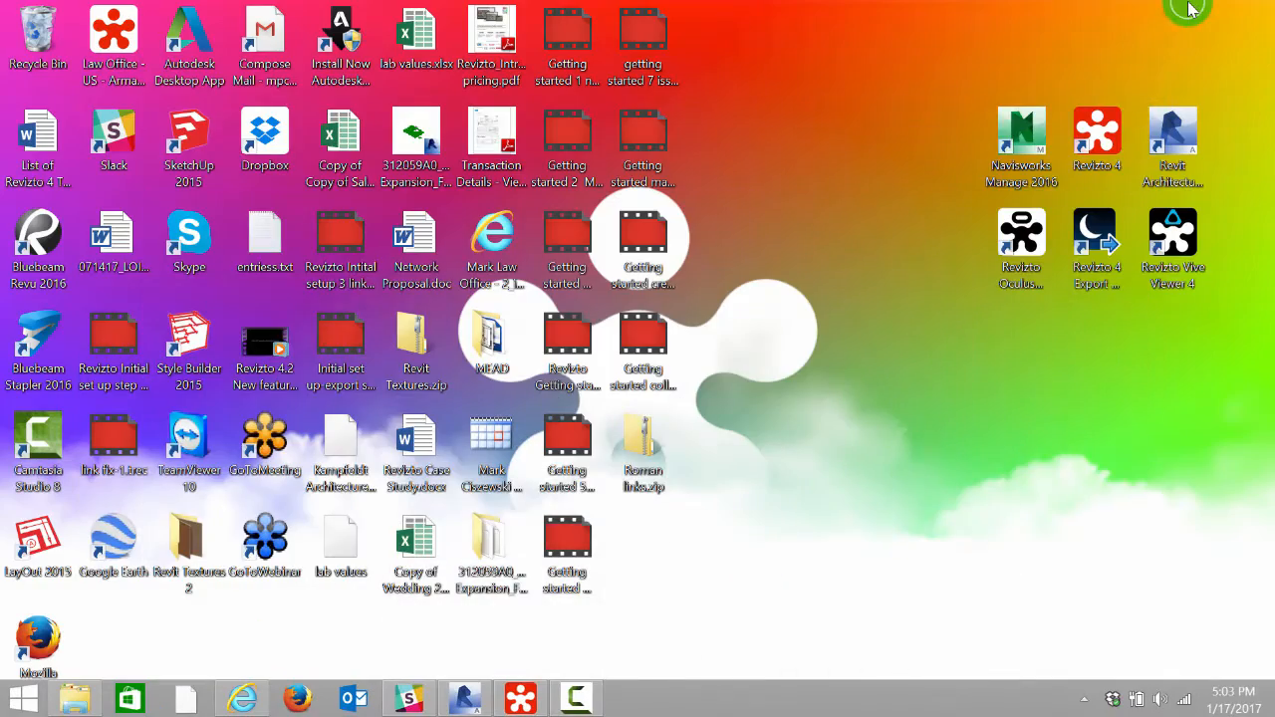
{"action": "left_click", "coordinate": [462, 700]}
{"action": "scroll", "coordinate": [500, 394], "scroll_direction": "up", "scroll_amount": 6}
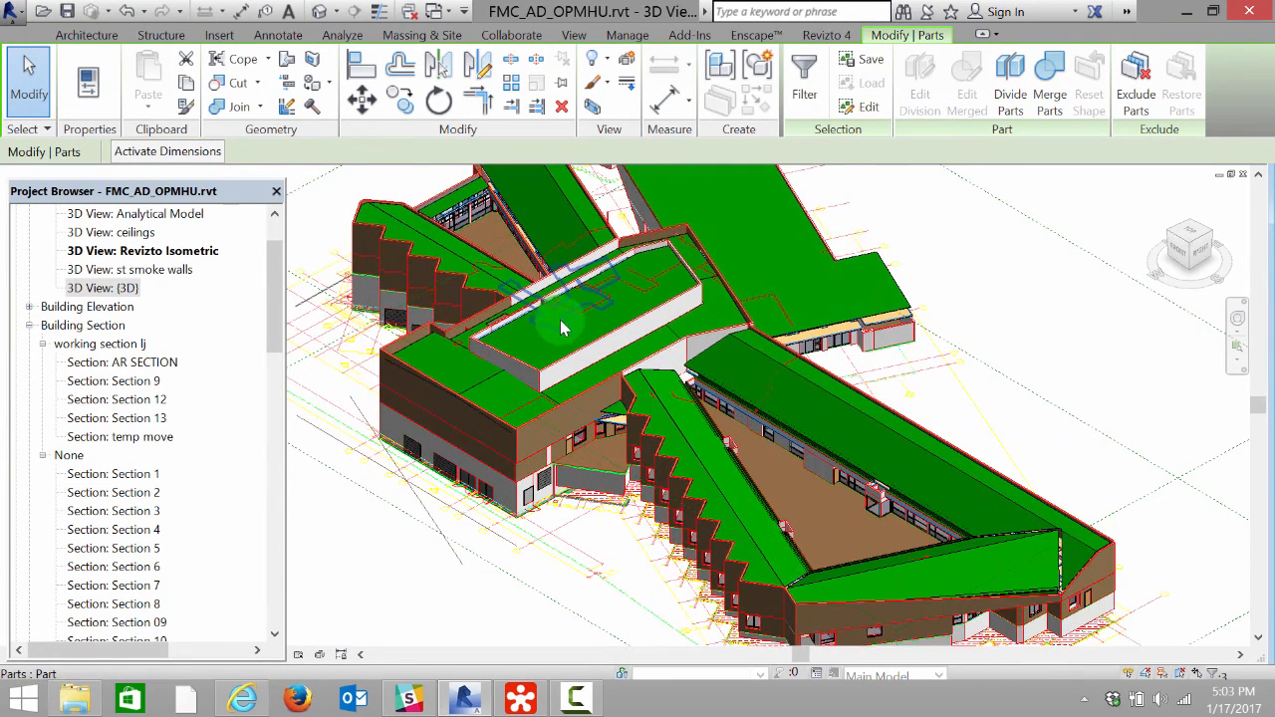
{"action": "left_click", "coordinate": [833, 38]}
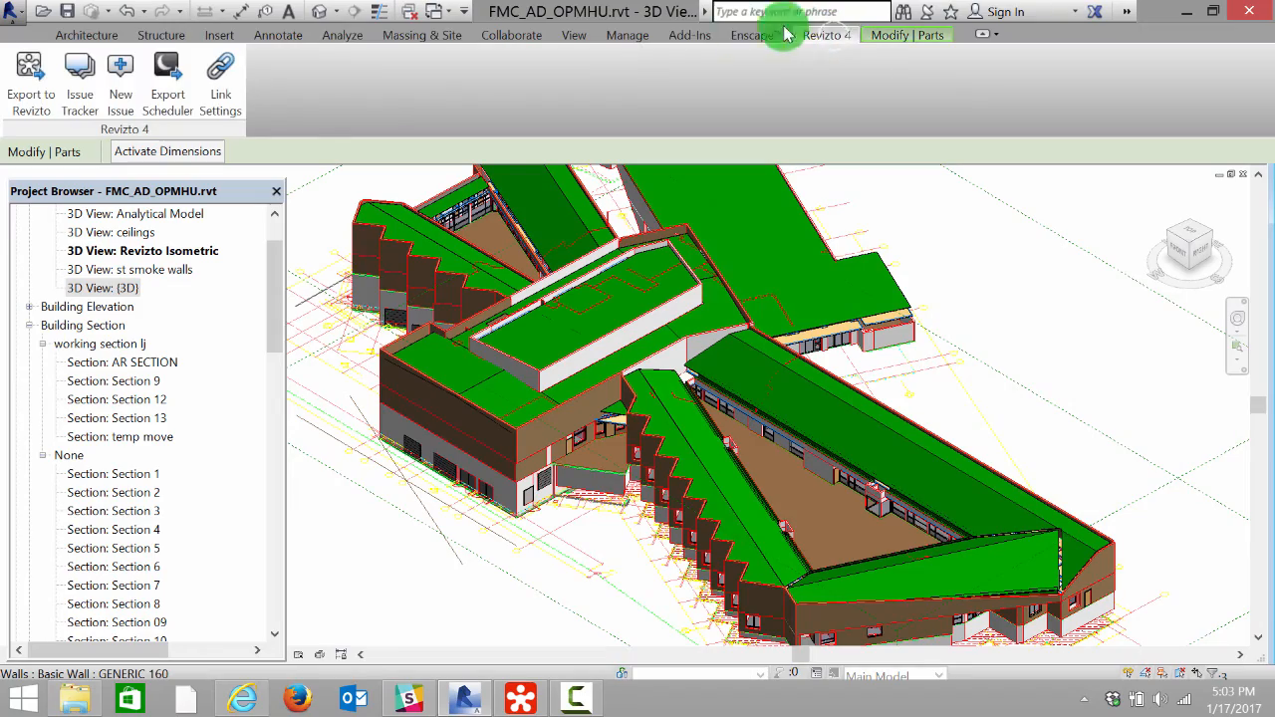
{"action": "left_click", "coordinate": [80, 82]}
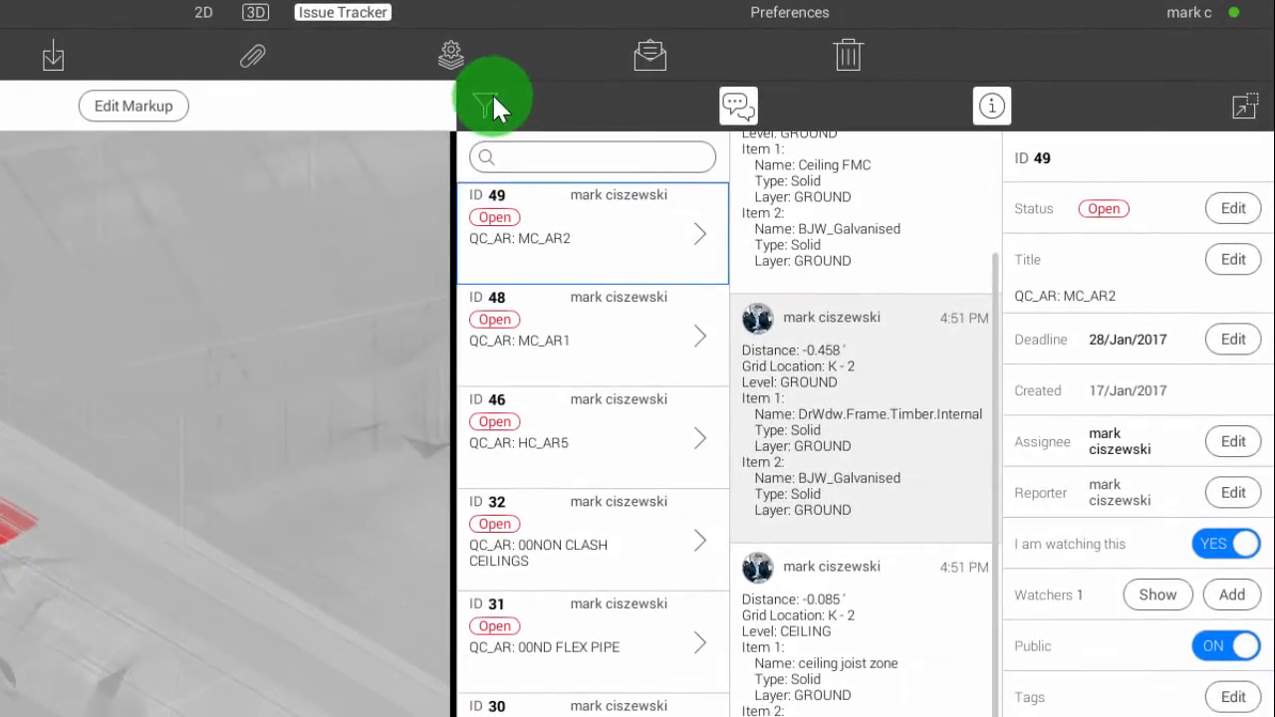
- Review the clash filter options for the issue list, and close the filters without applying any
{"action": "left_click", "coordinate": [488, 100]}
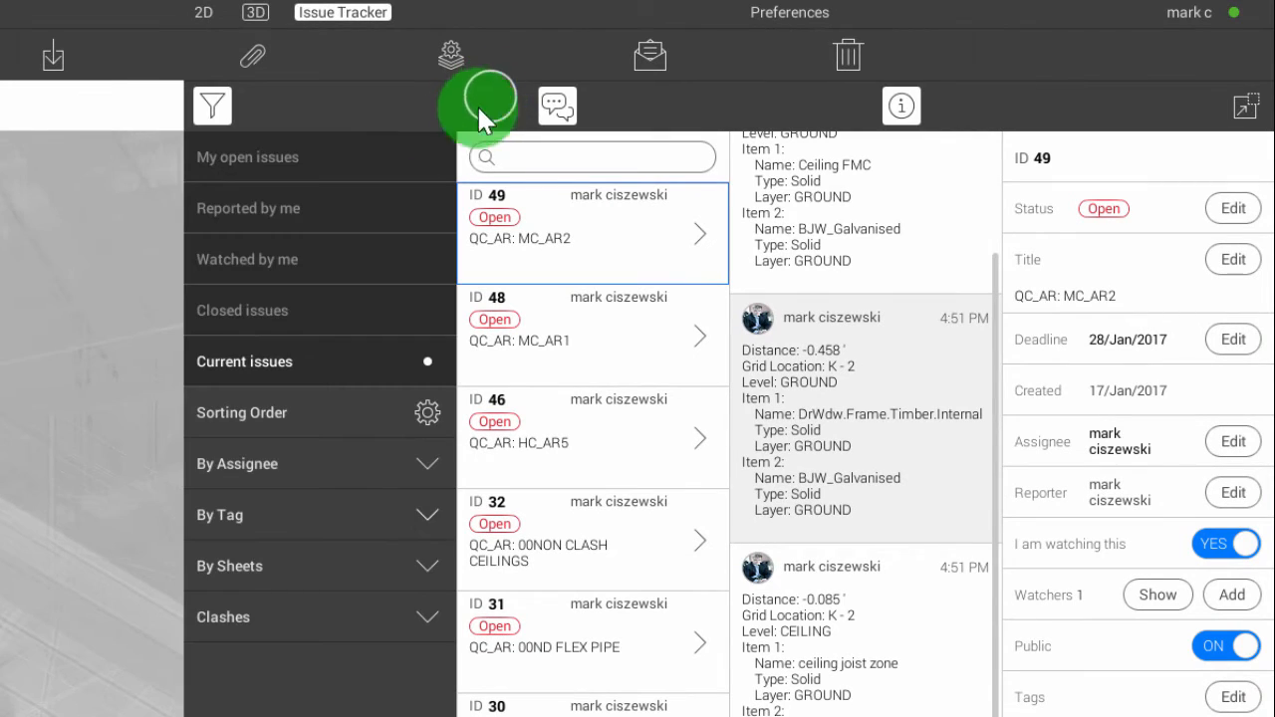
{"action": "left_click", "coordinate": [262, 605]}
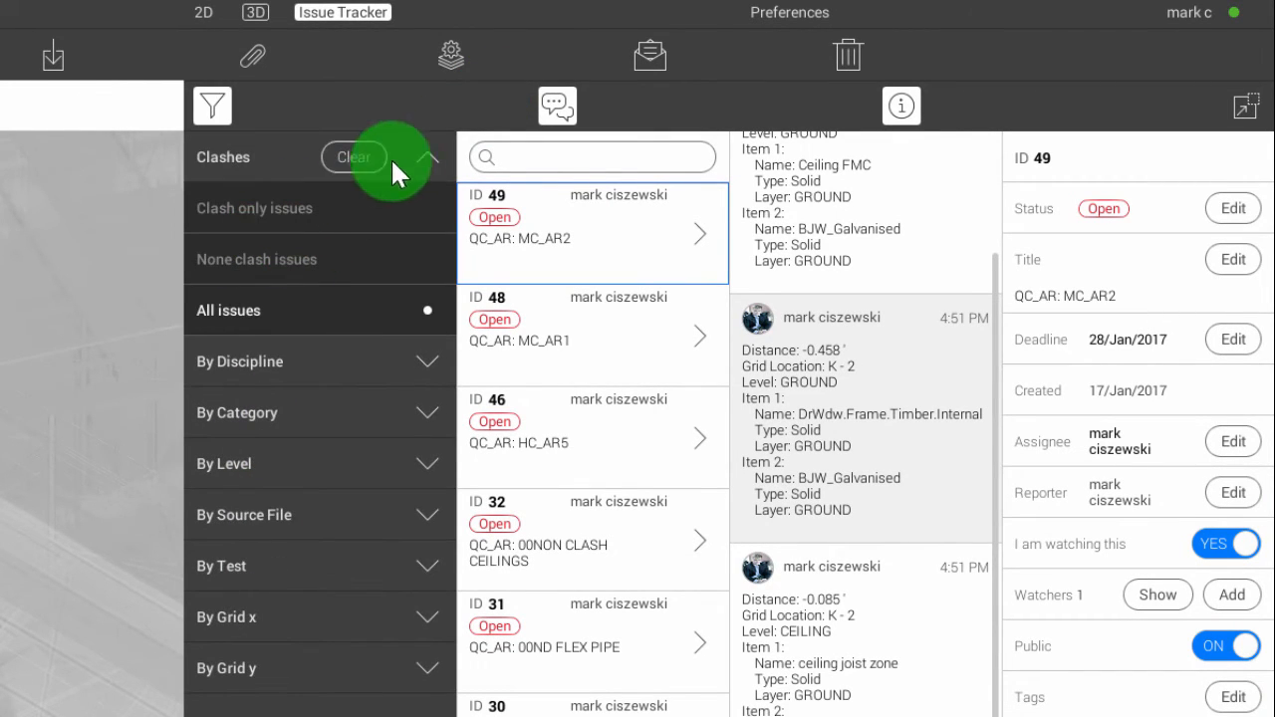
{"action": "left_click", "coordinate": [435, 142]}
{"action": "left_click", "coordinate": [211, 106]}
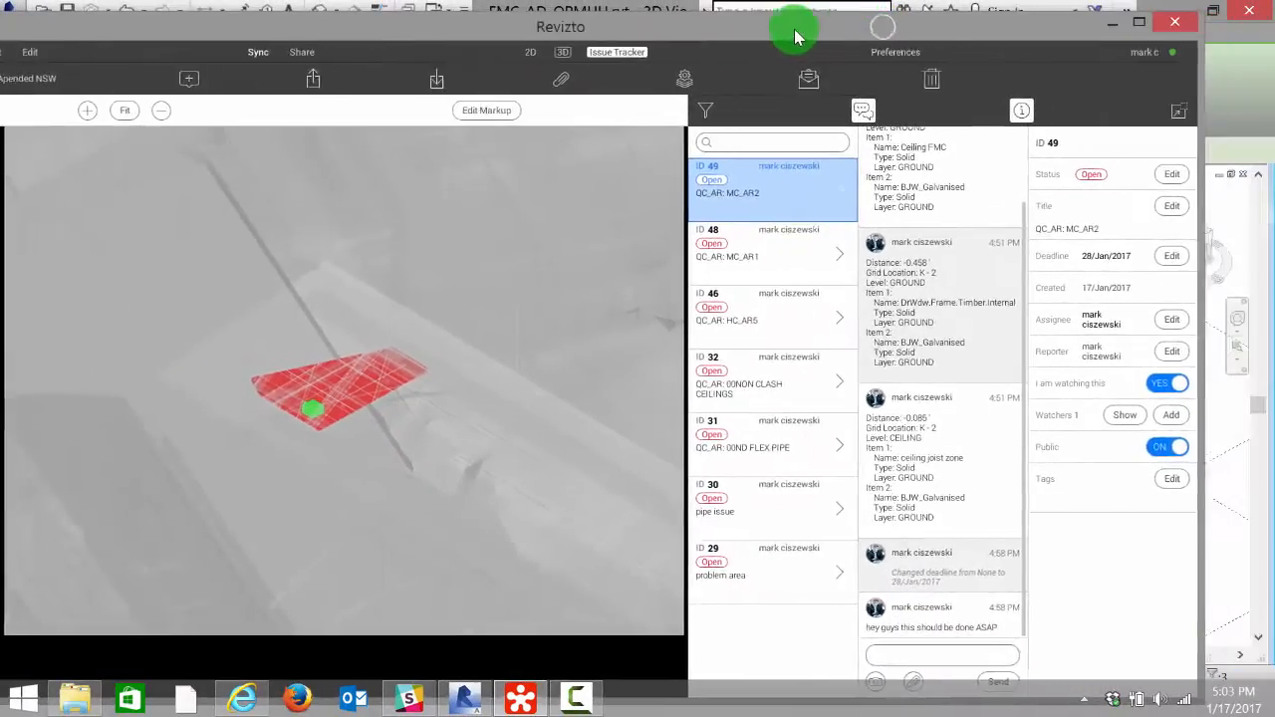
- Place the Issue Tracker window beside the Revit model and locate issue 49 in the Revit 3D view
{"action": "left_click_drag", "start_coordinate": [795, 36], "coordinate": [240, 68]}
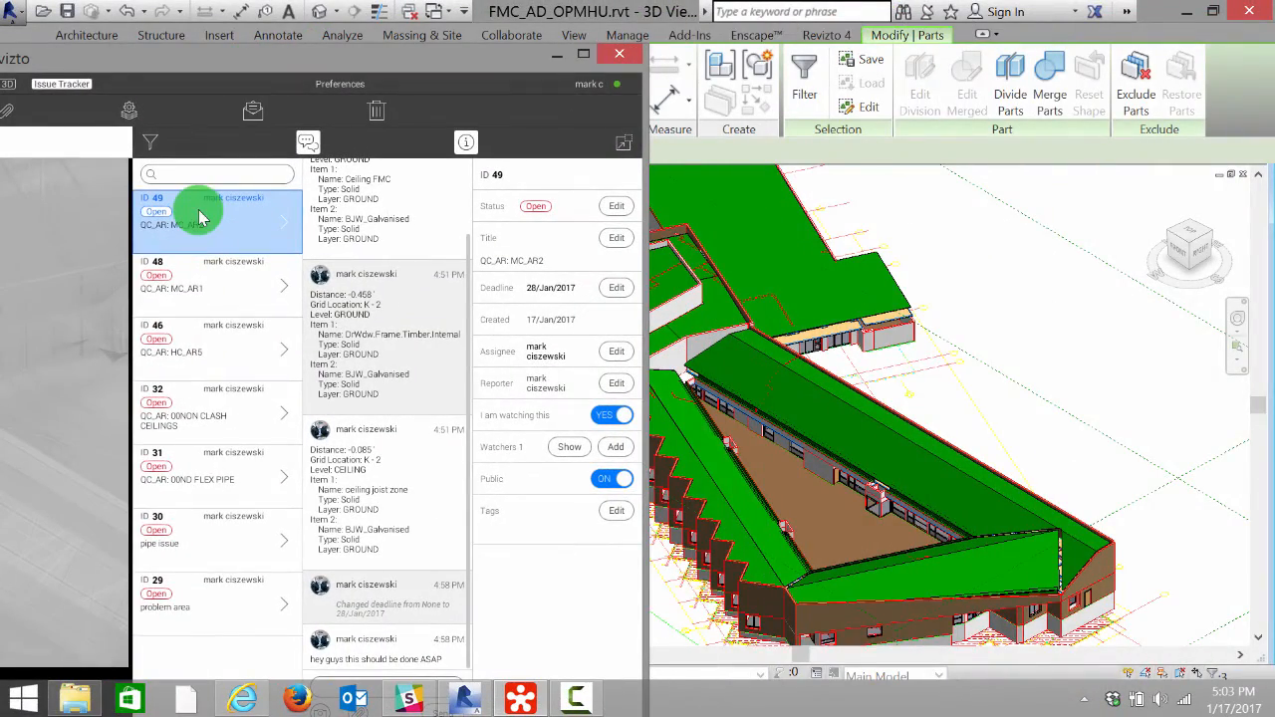
{"action": "left_click", "coordinate": [199, 216]}
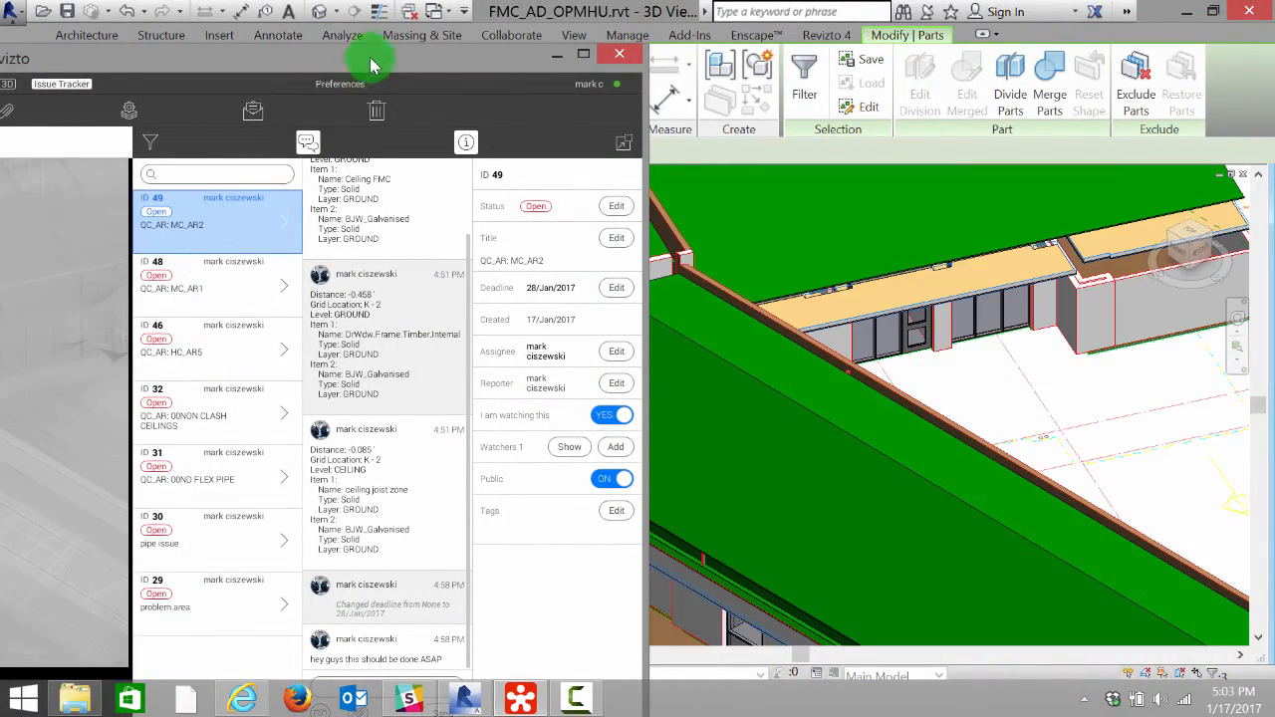
{"action": "left_click_drag", "start_coordinate": [404, 70], "coordinate": [368, 57]}
{"action": "left_click", "coordinate": [162, 219]}
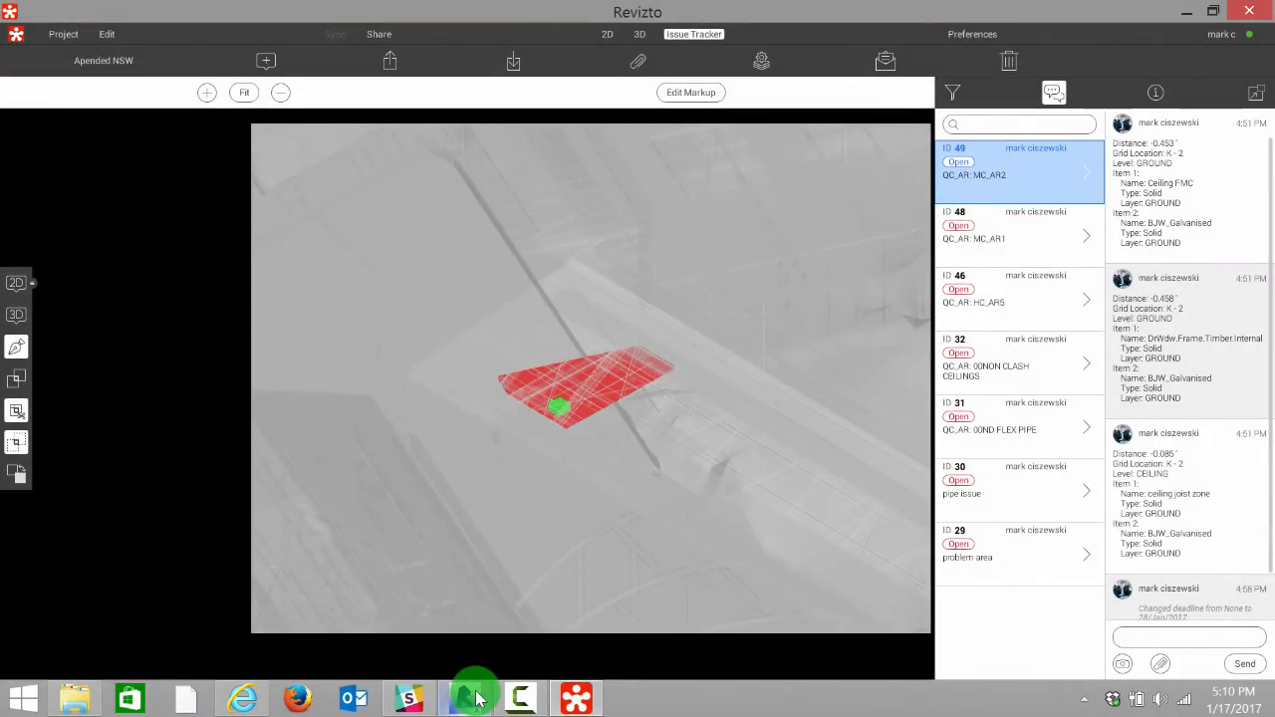
- Reopen the Issue Tracker from Revit, move its window aside and show issue 49's clash in the Revit model
{"action": "left_click", "coordinate": [476, 697]}
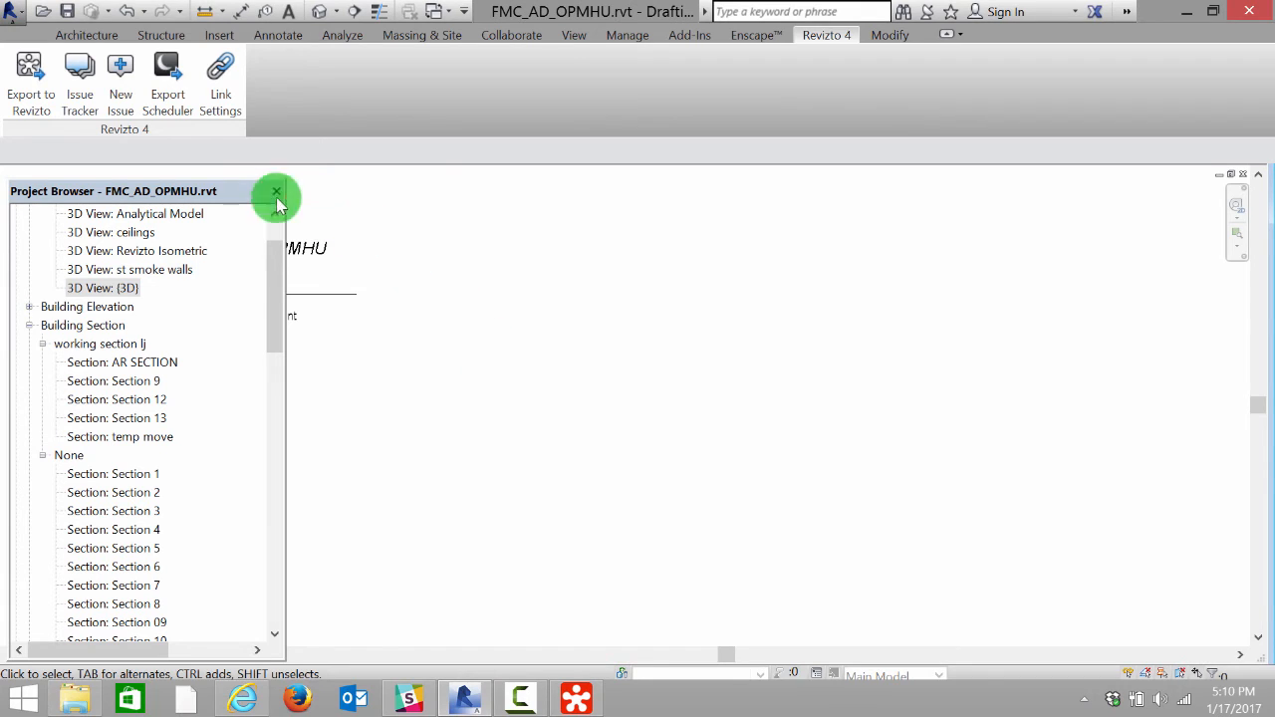
{"action": "left_click", "coordinate": [79, 75]}
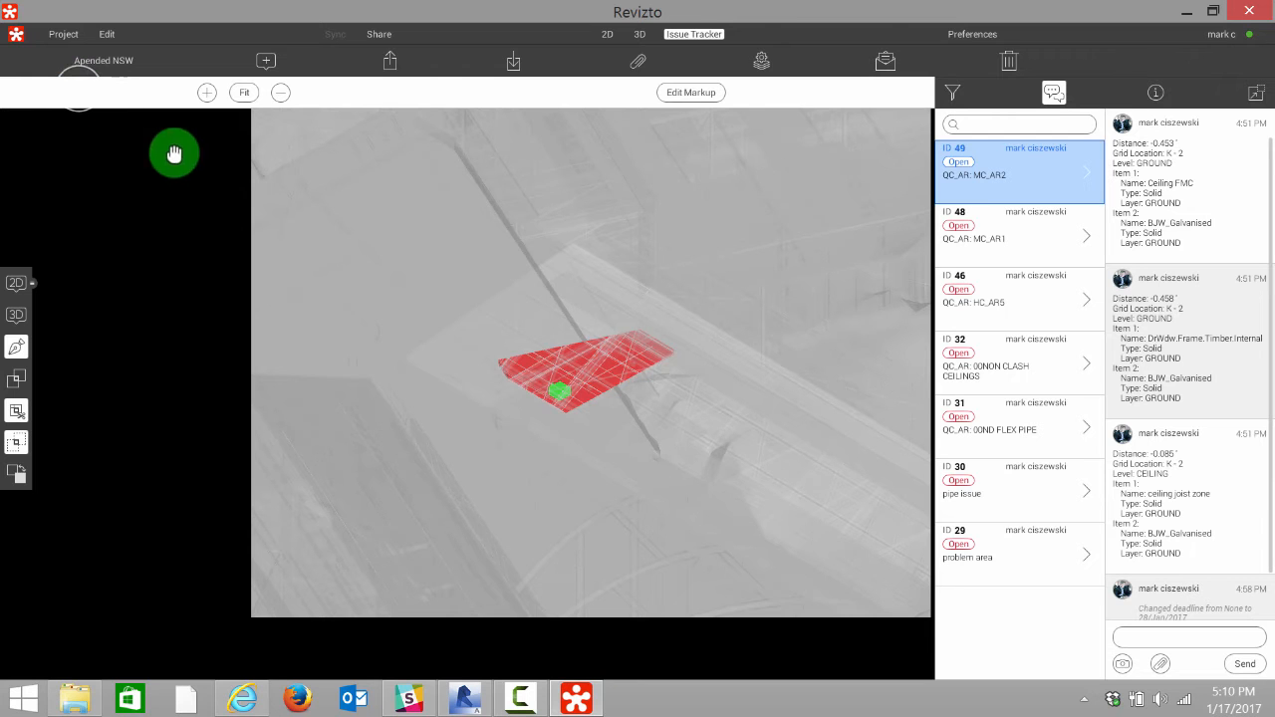
{"action": "left_click_drag", "start_coordinate": [1120, 16], "coordinate": [418, 62]}
{"action": "left_click_drag", "start_coordinate": [343, 183], "coordinate": [849, 106]}
{"action": "left_click", "coordinate": [441, 313]}
- Minimize the Issue Tracker and examine issue 49's isolated clash elements in Revit's Revizto Isometric view
{"action": "left_click", "coordinate": [921, 101]}
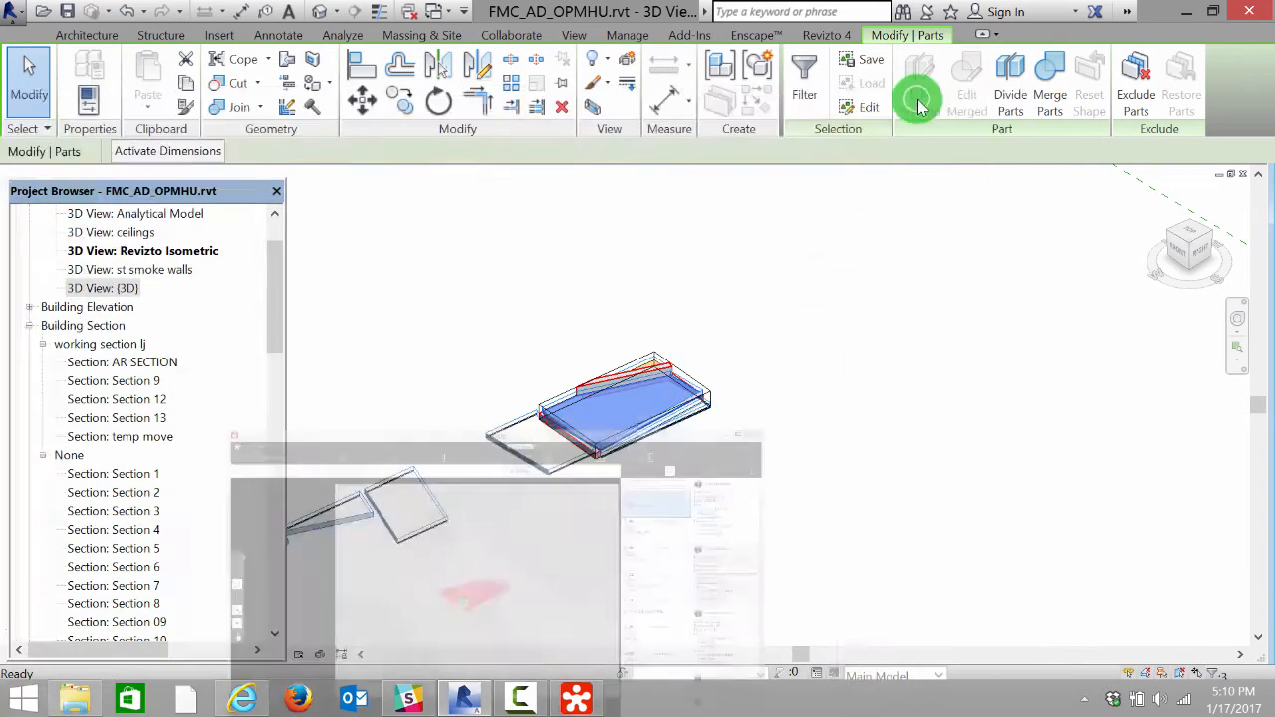
{"action": "scroll", "coordinate": [847, 370], "scroll_direction": "down", "scroll_amount": 6}
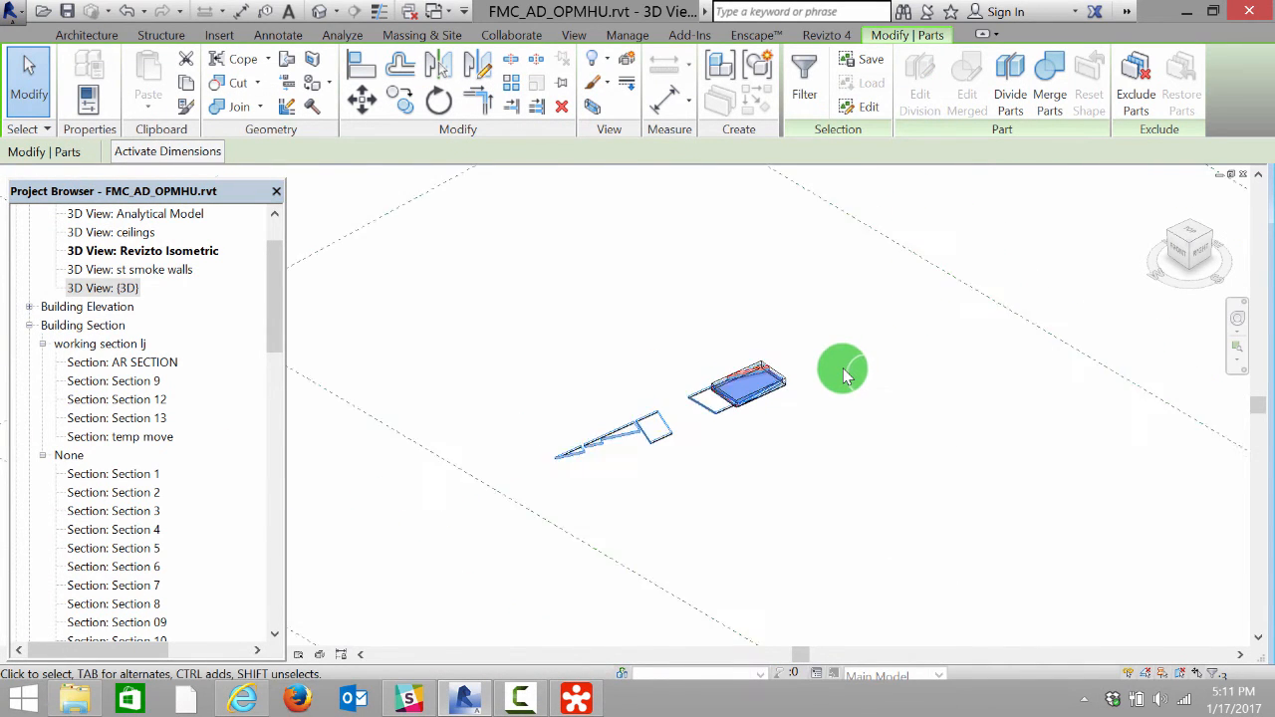
{"action": "scroll", "coordinate": [867, 408], "scroll_direction": "up", "scroll_amount": 1}
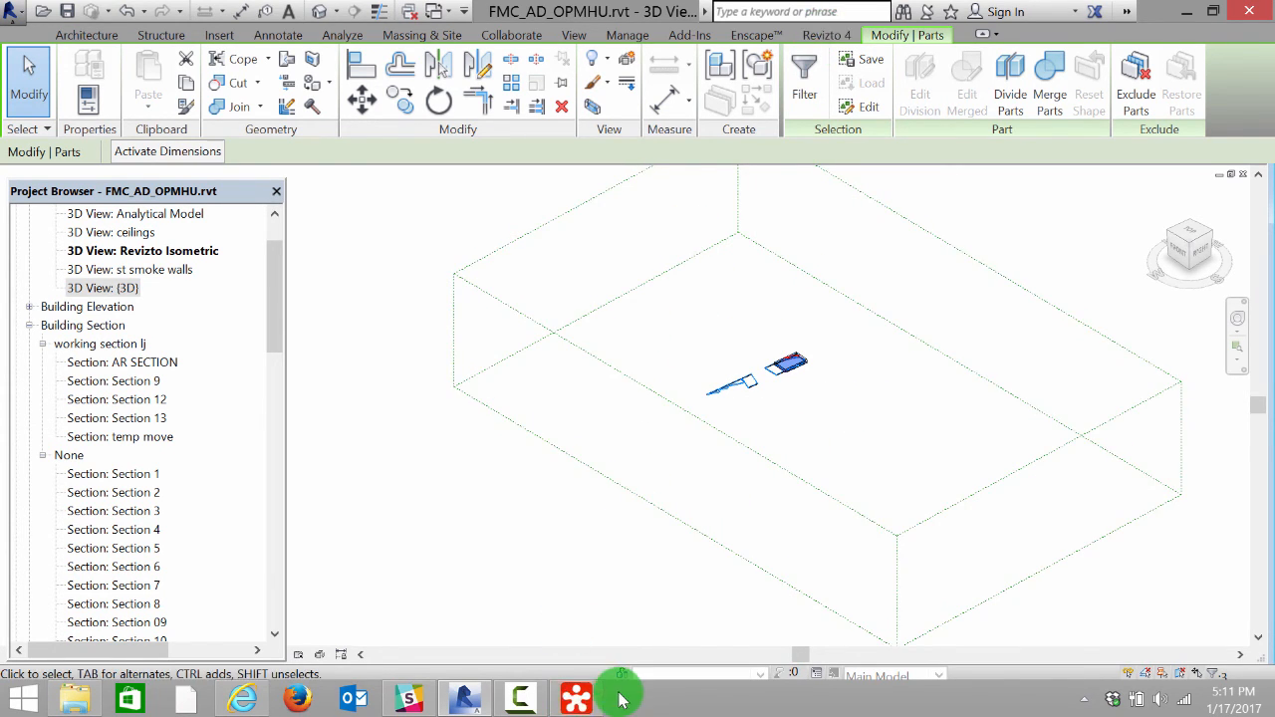
- Switch back to the Issue Tracker, set issue 49's status to Solved, and review the remaining status options
{"action": "left_click", "coordinate": [574, 698]}
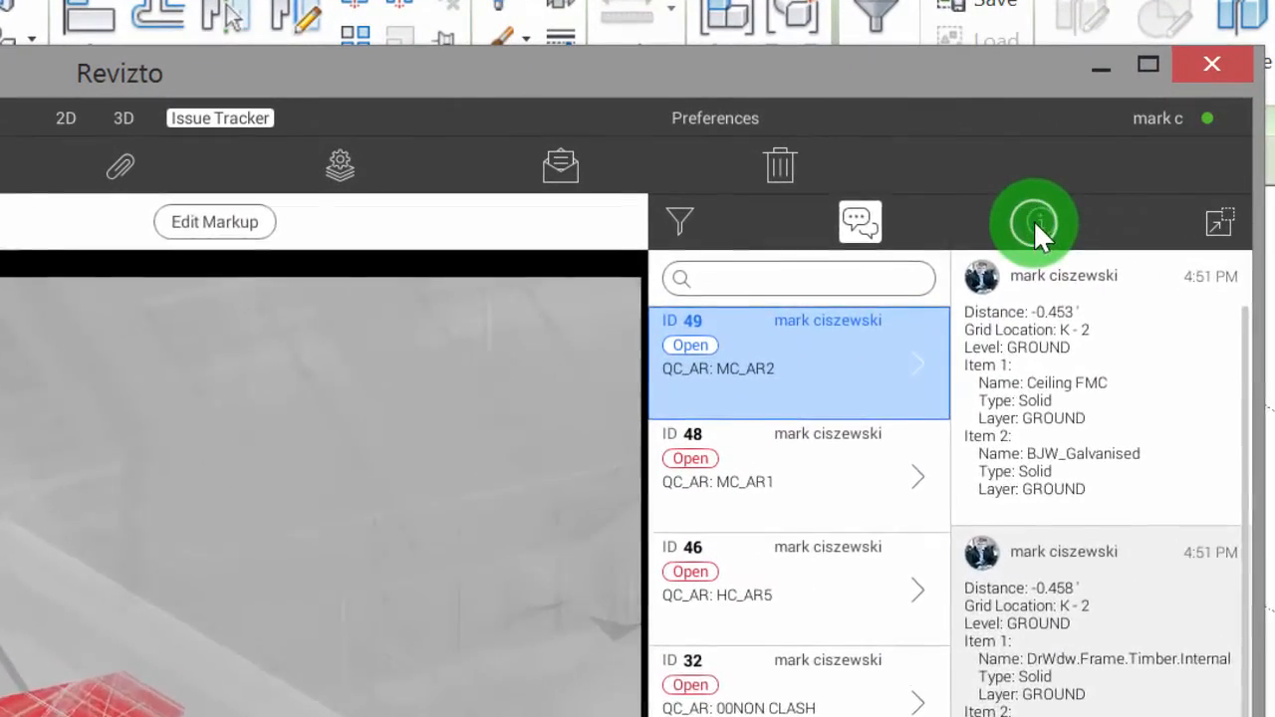
{"action": "left_click", "coordinate": [897, 185]}
{"action": "left_click", "coordinate": [1207, 335]}
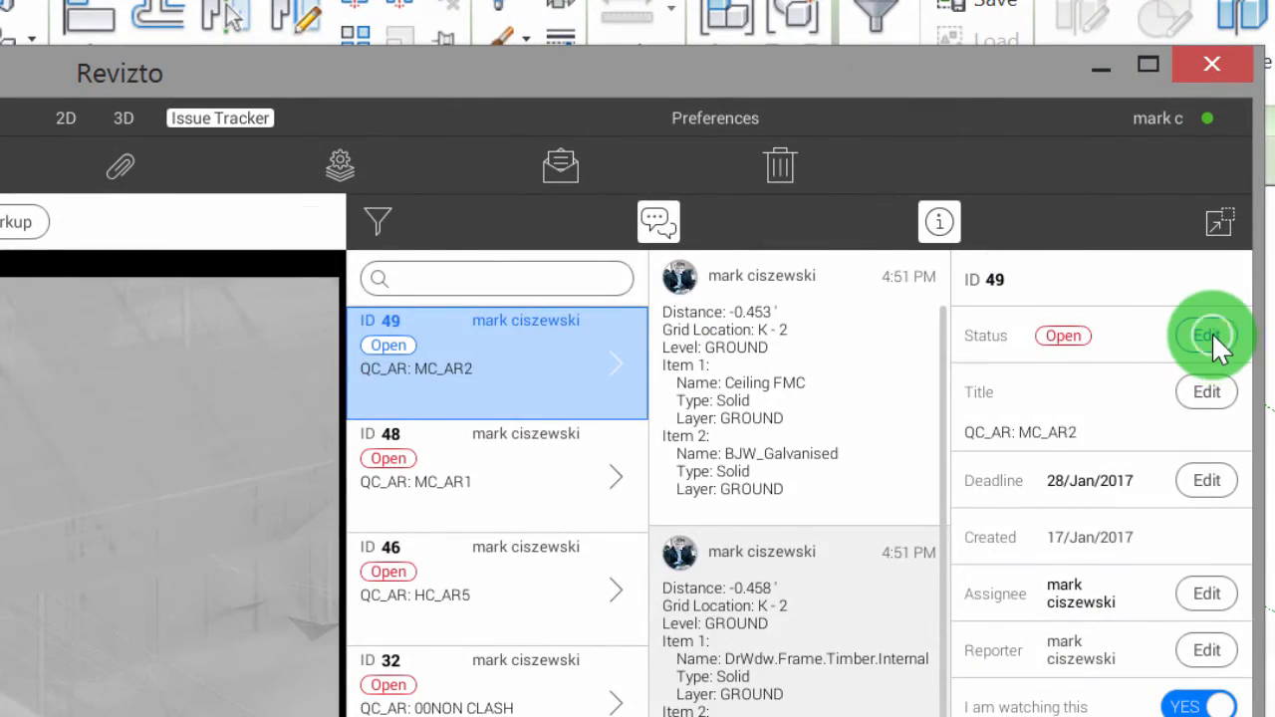
{"action": "left_click", "coordinate": [1070, 448]}
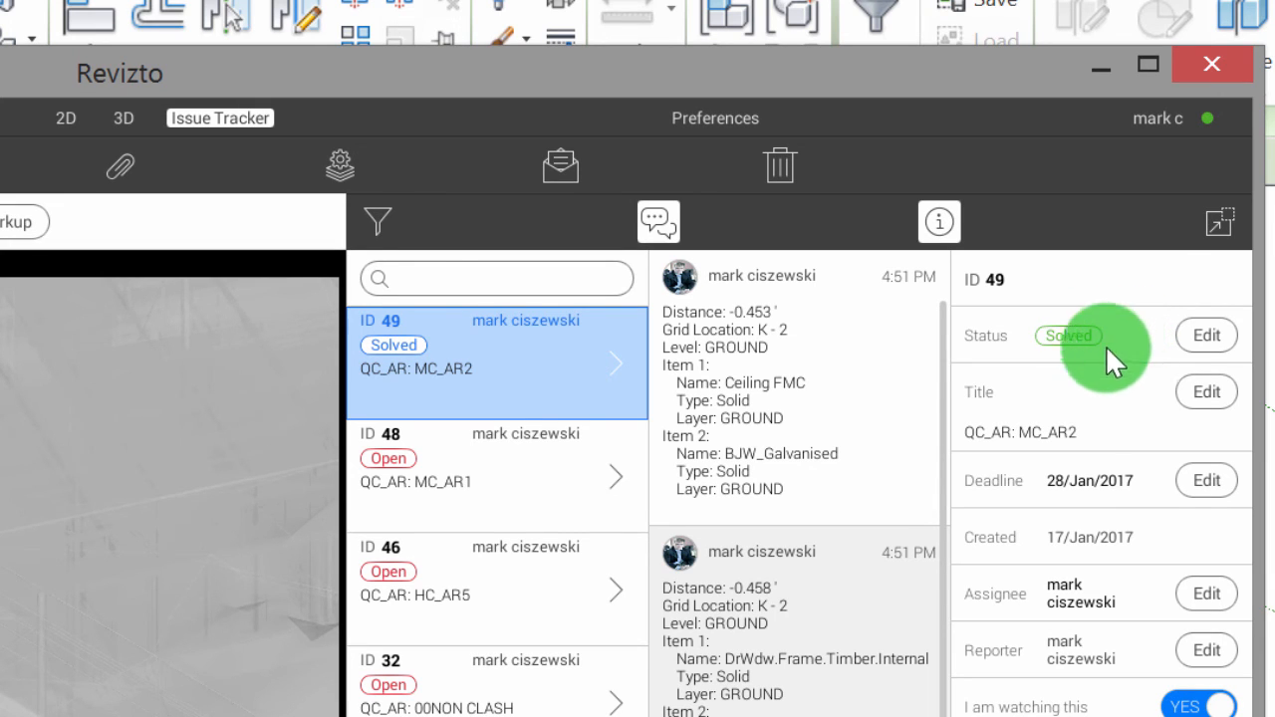
{"action": "left_click", "coordinate": [1200, 336]}
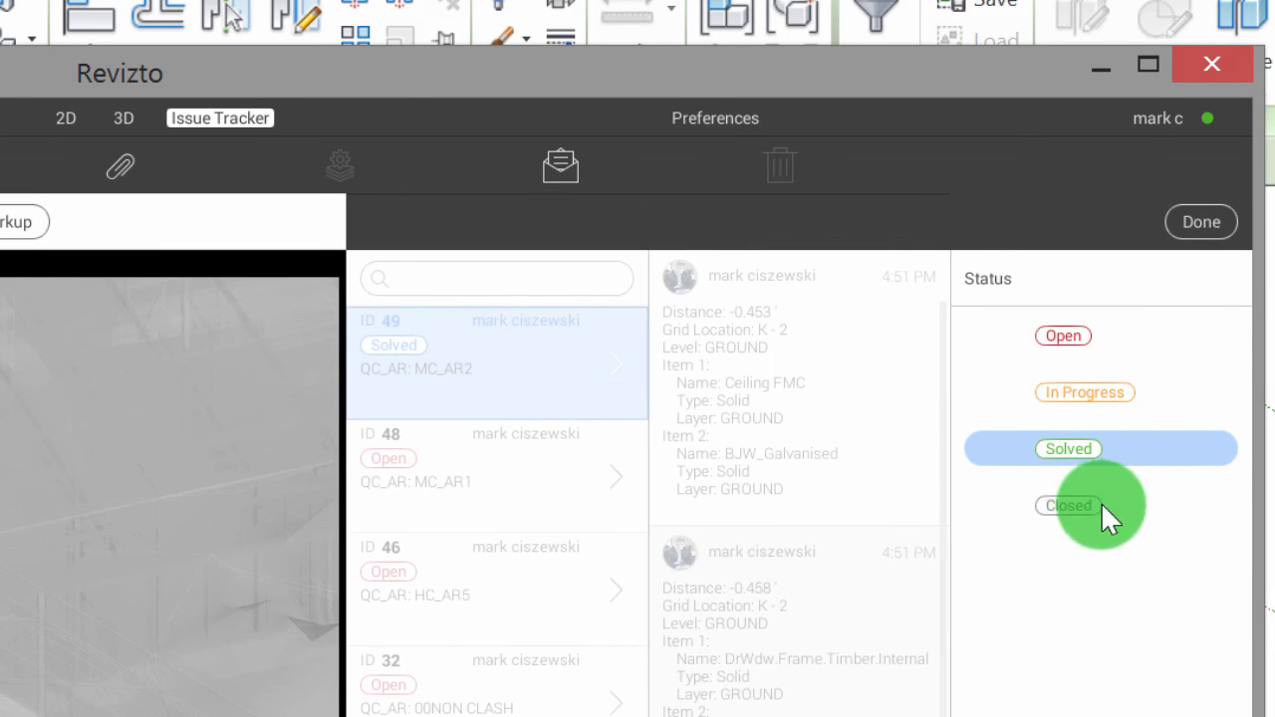
{"action": "left_click", "coordinate": [1200, 217]}
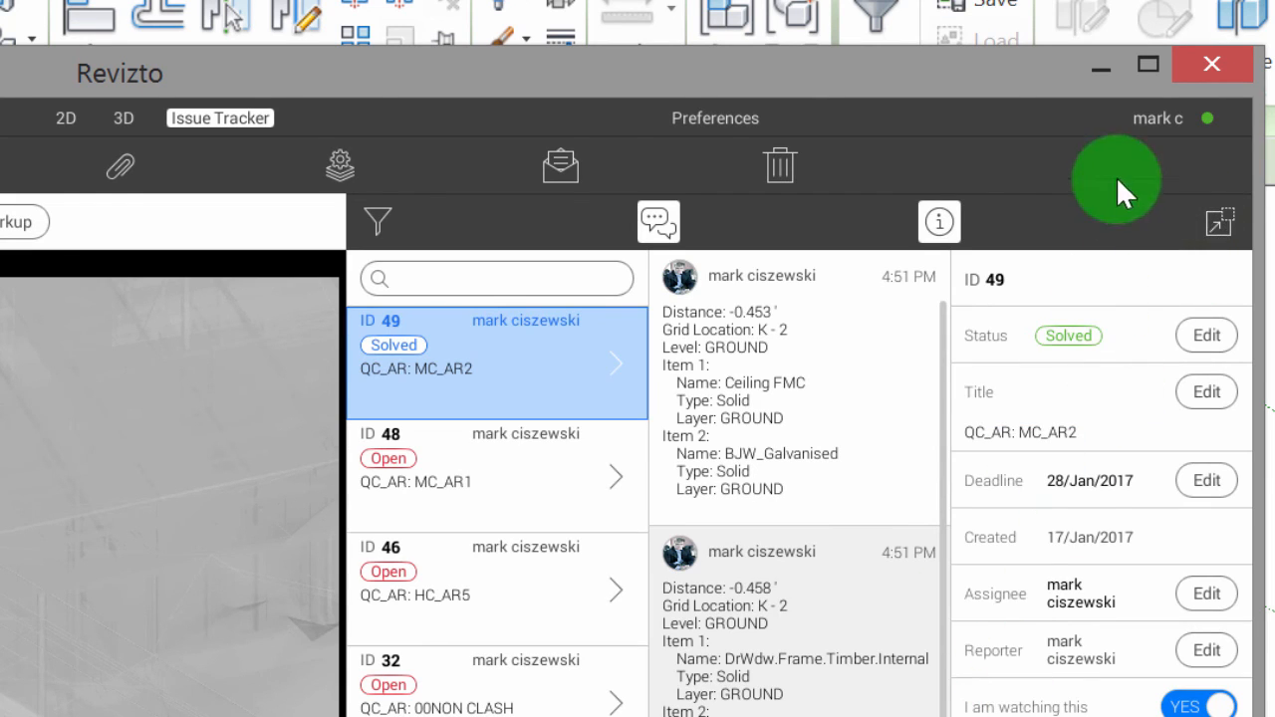